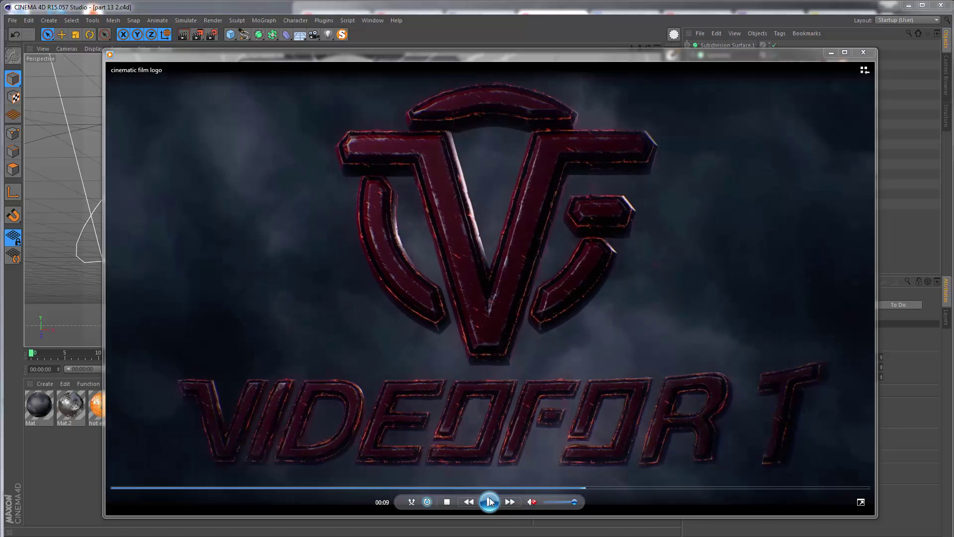
# Step: Pause, resume and scrub the VIDEOFORT reference video around its 8–9 second mark
pyautogui.click(490, 501)
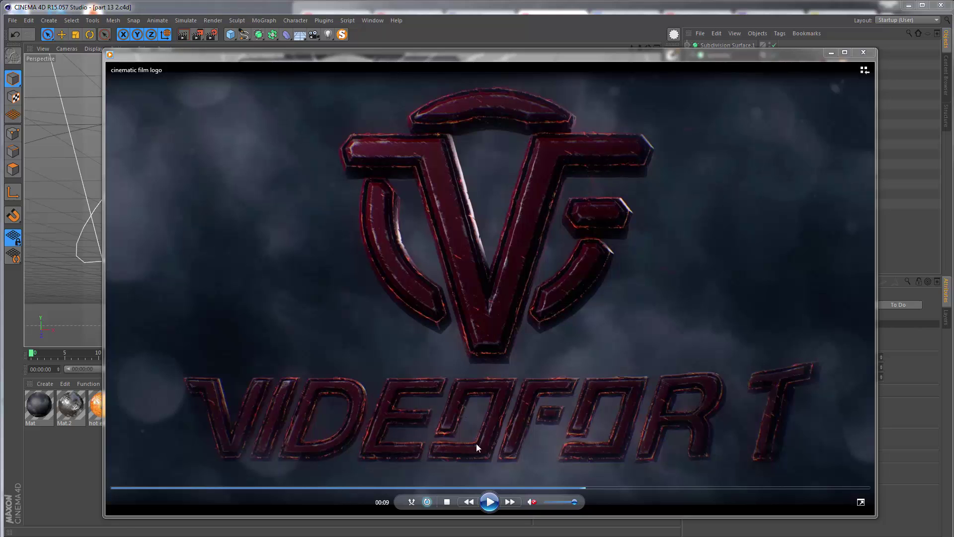
pyautogui.click(490, 499)
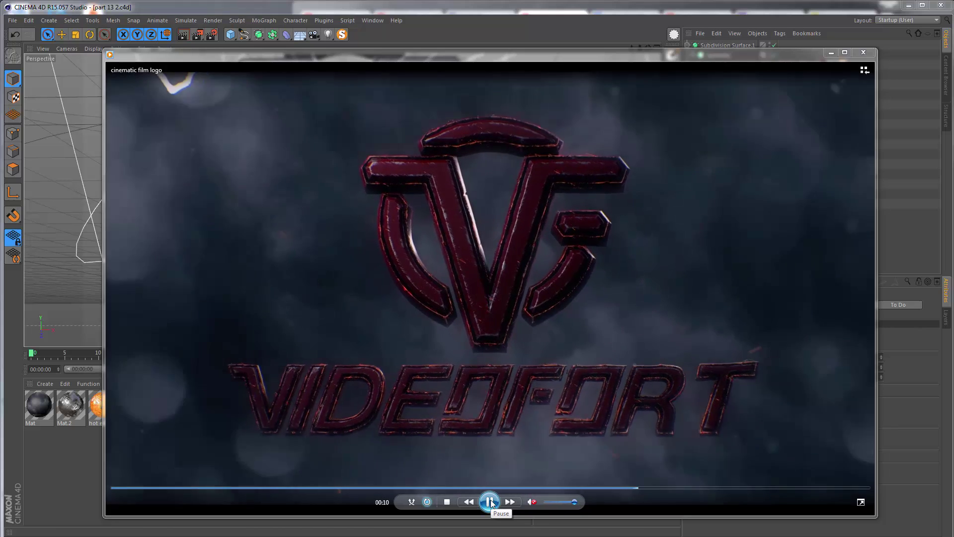
pyautogui.click(520, 487)
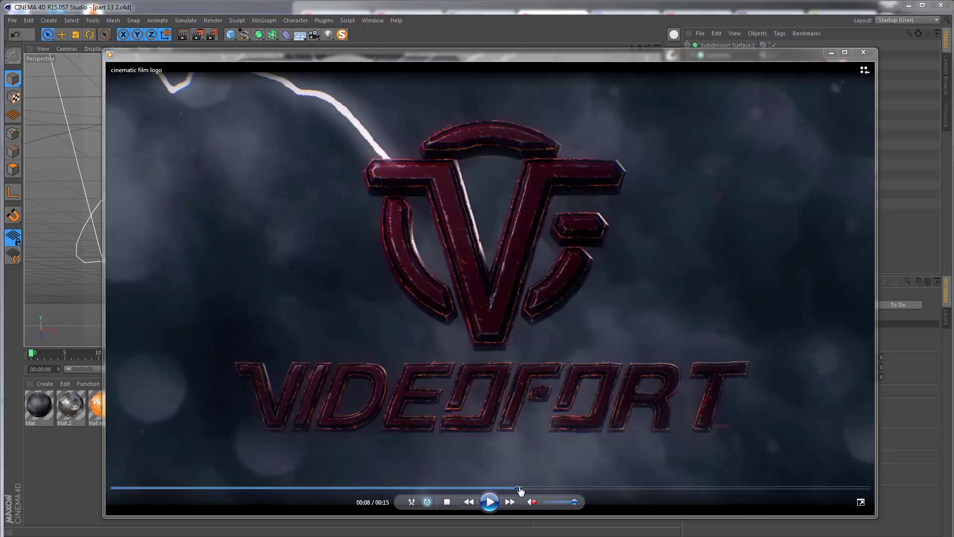
pyautogui.click(491, 502)
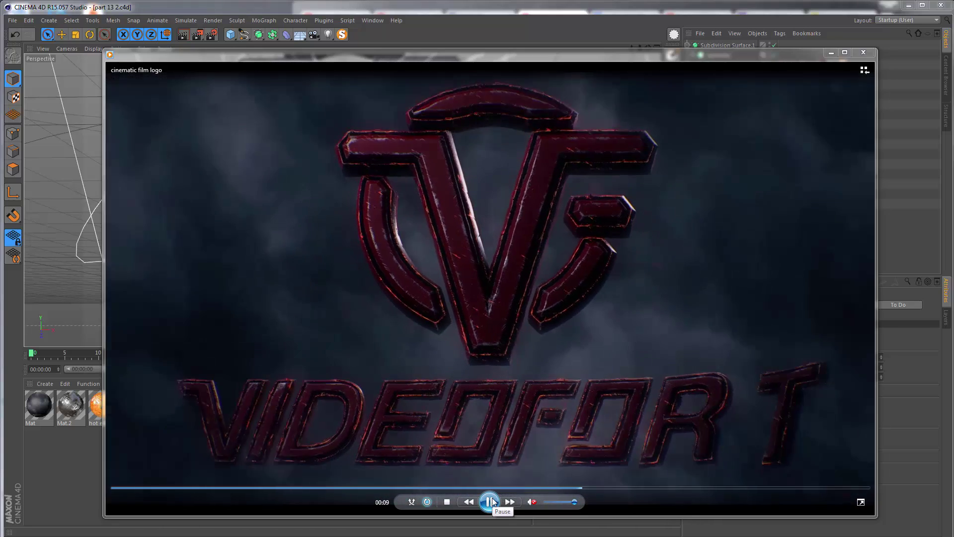
pyautogui.click(491, 501)
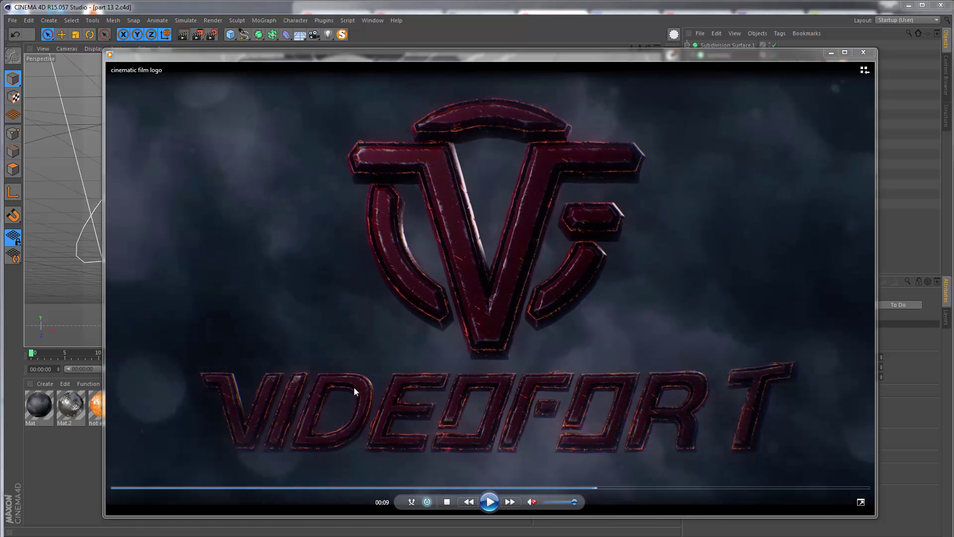
pyautogui.click(493, 502)
pyautogui.click(490, 502)
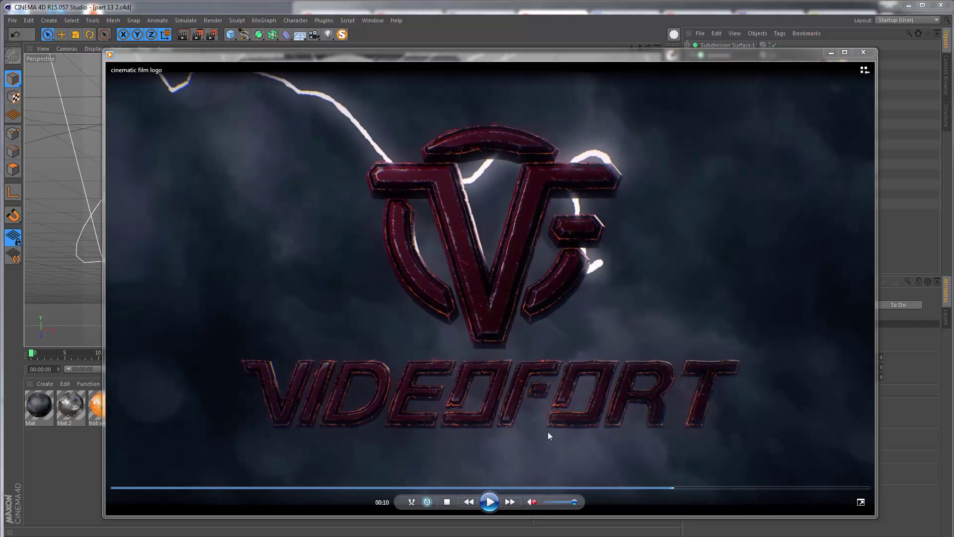
# Step: Close the media player and add a new Null object named 'Lighting'
pyautogui.click(863, 52)
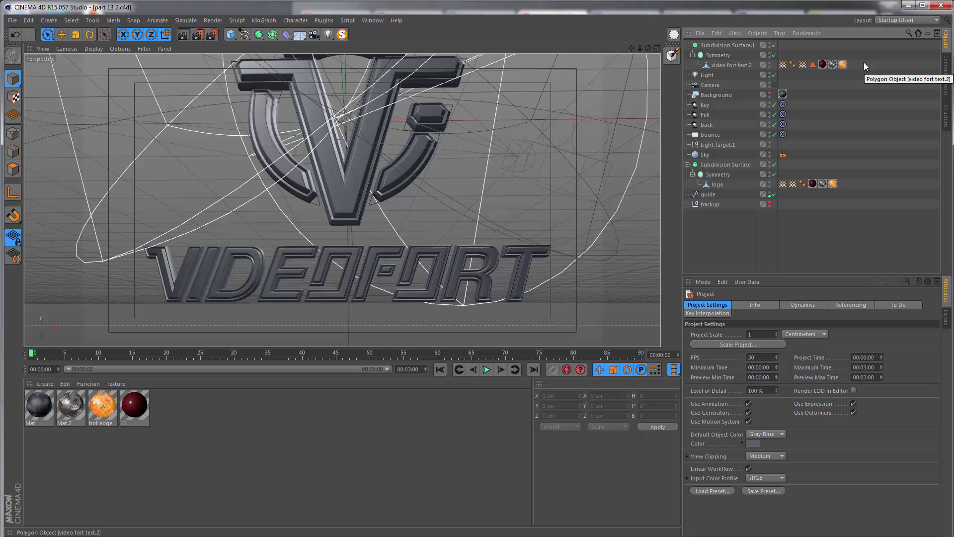
pyautogui.click(712, 74)
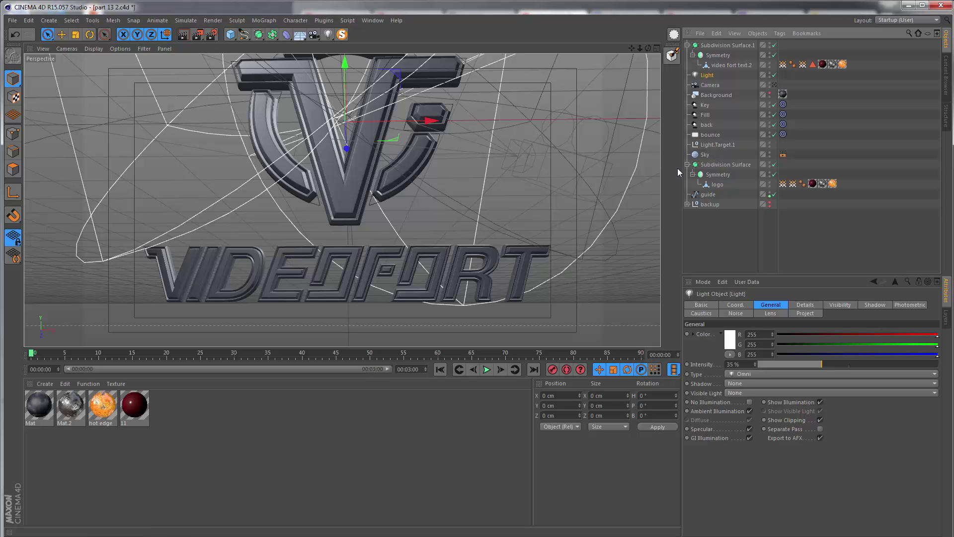
pyautogui.click(49, 20)
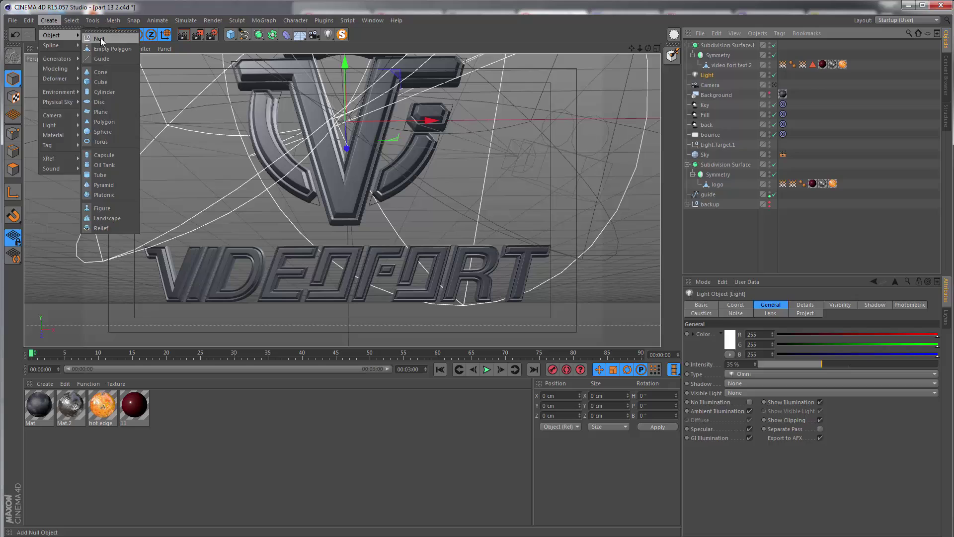
pyautogui.click(100, 38)
pyautogui.doubleClick(707, 44)
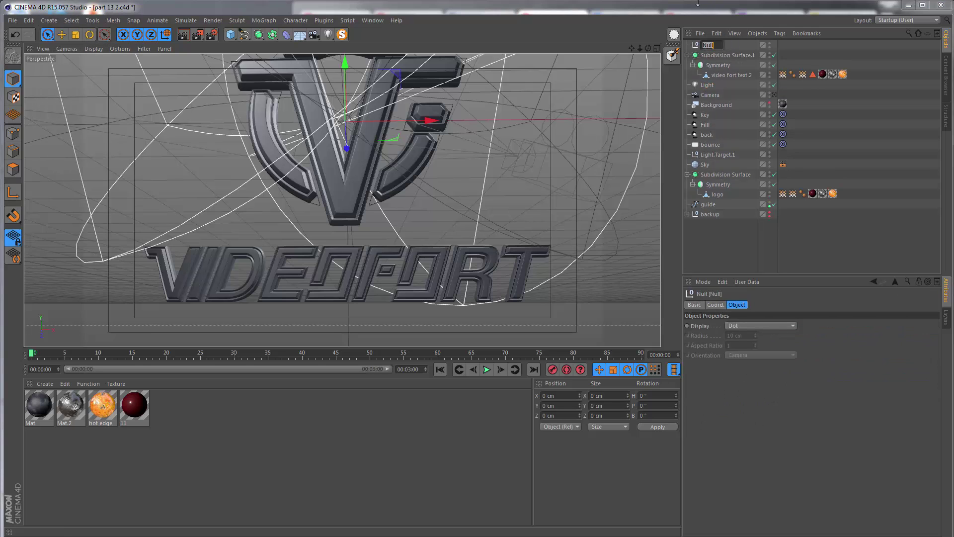
pyautogui.write('Lighting')
pyautogui.press('Return')
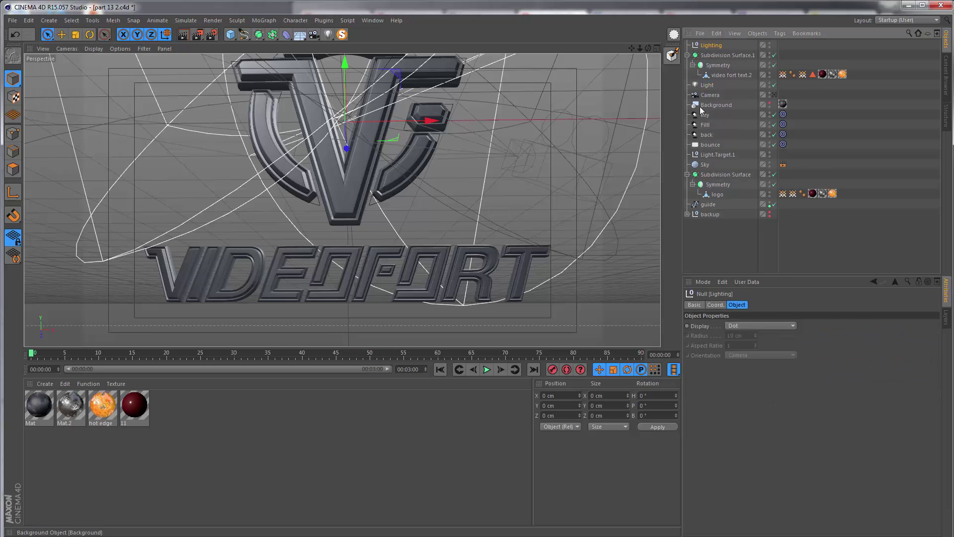
# Step: Nest the Key light, Light, Light targets, Background and Sky under Lighting, hidden in the viewport
pyautogui.click(705, 115)
pyautogui.keyDown('shift'); pyautogui.click(716, 154); pyautogui.keyUp('shift')
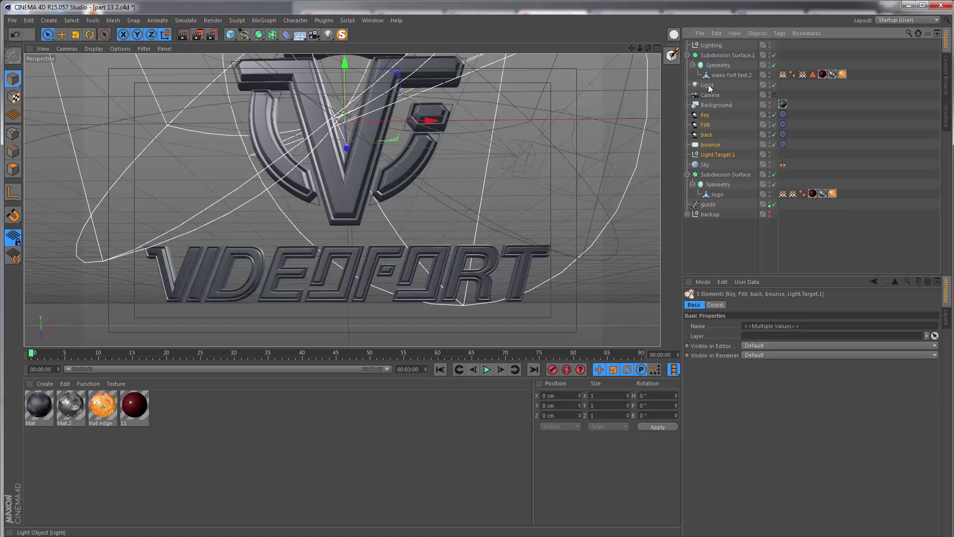
pyautogui.keyDown('ctrl'); pyautogui.click(707, 85); pyautogui.keyUp('ctrl')
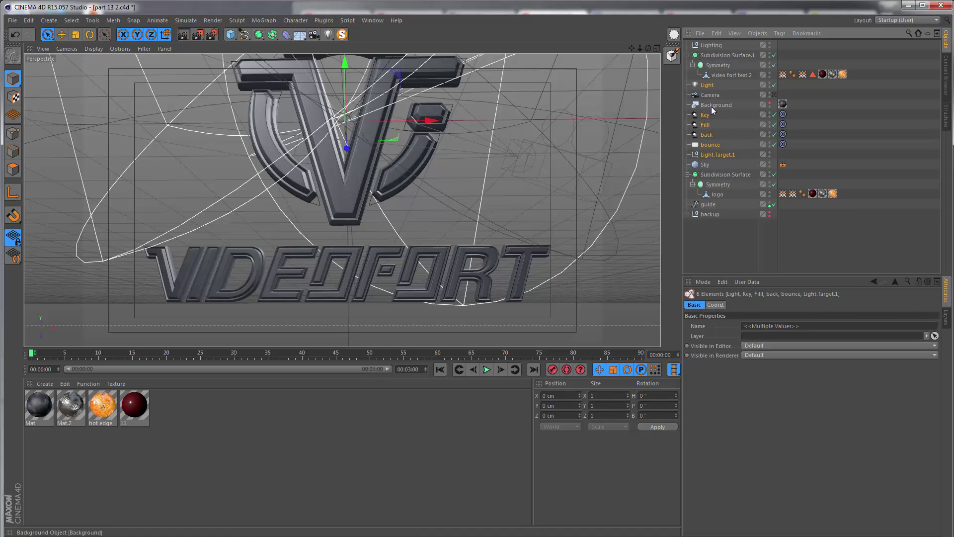
pyautogui.keyDown('ctrl'); pyautogui.click(716, 105); pyautogui.keyUp('ctrl')
pyautogui.keyDown('ctrl'); pyautogui.click(705, 164); pyautogui.keyUp('ctrl')
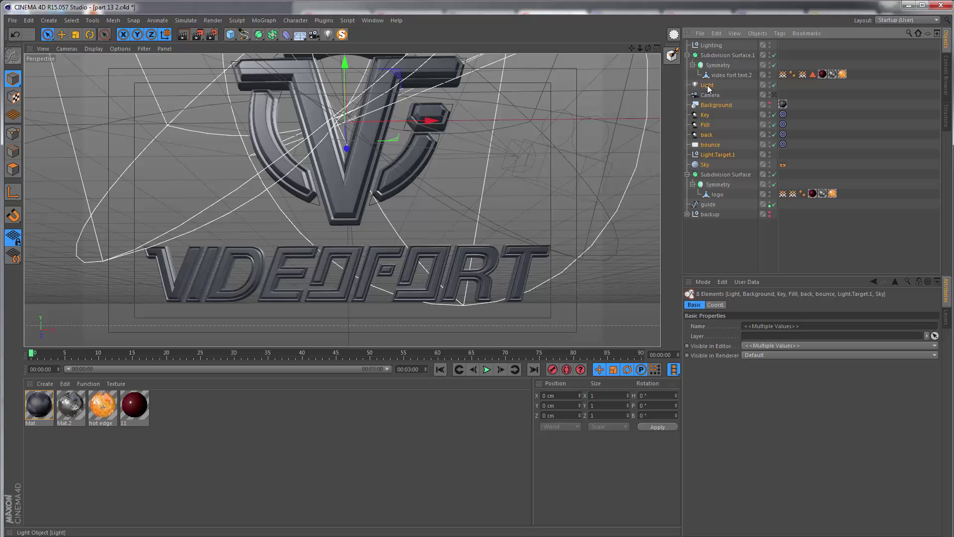
pyautogui.moveTo(709, 89); pyautogui.dragTo(711, 48)
pyautogui.click(710, 45)
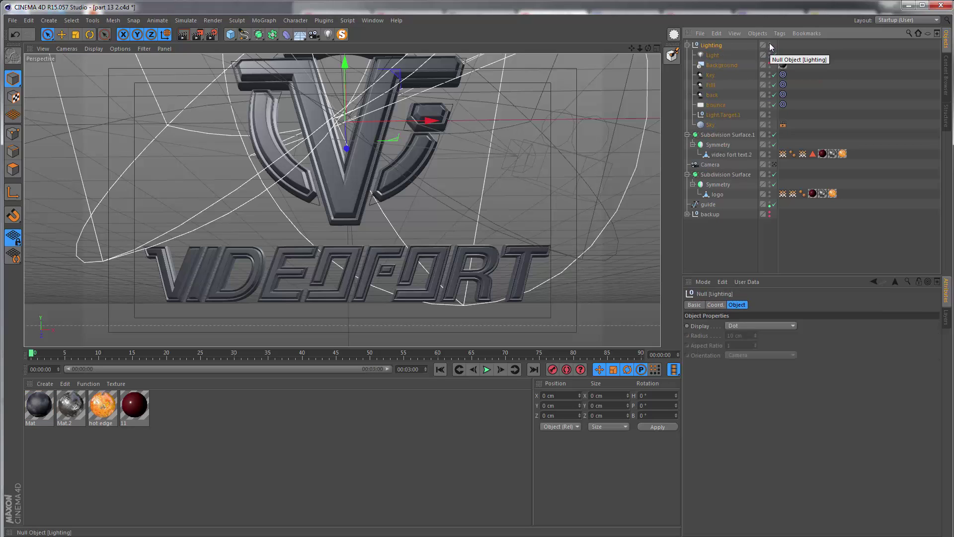
pyautogui.click(770, 45)
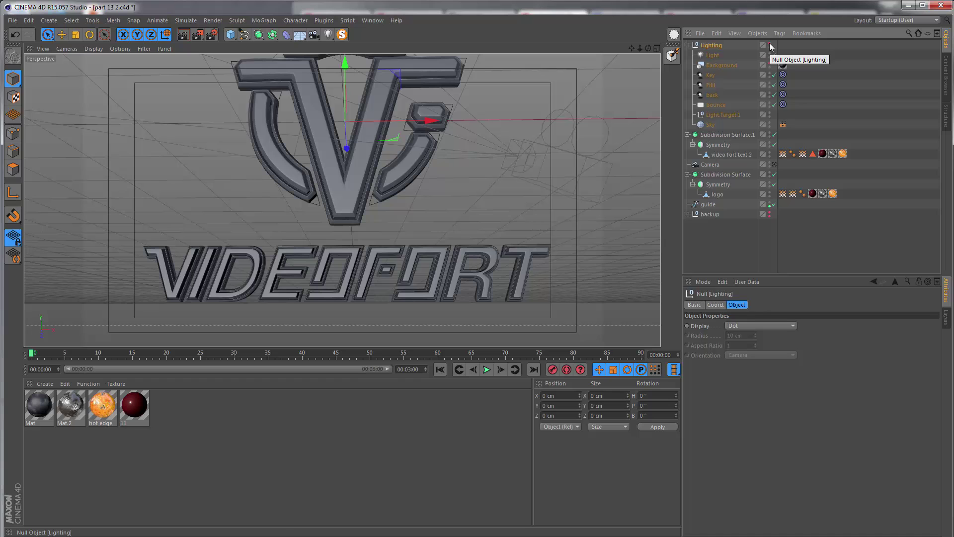
# Step: Save the scene and reframe the view frontally on the logo and text
pyautogui.hotkey('ctrl', 's')
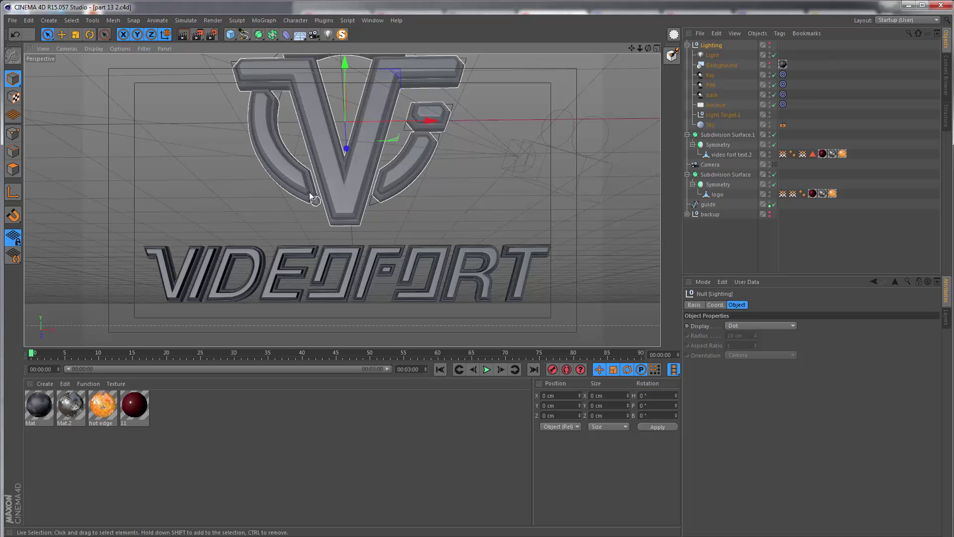
pyautogui.click(121, 49)
pyautogui.click(142, 174)
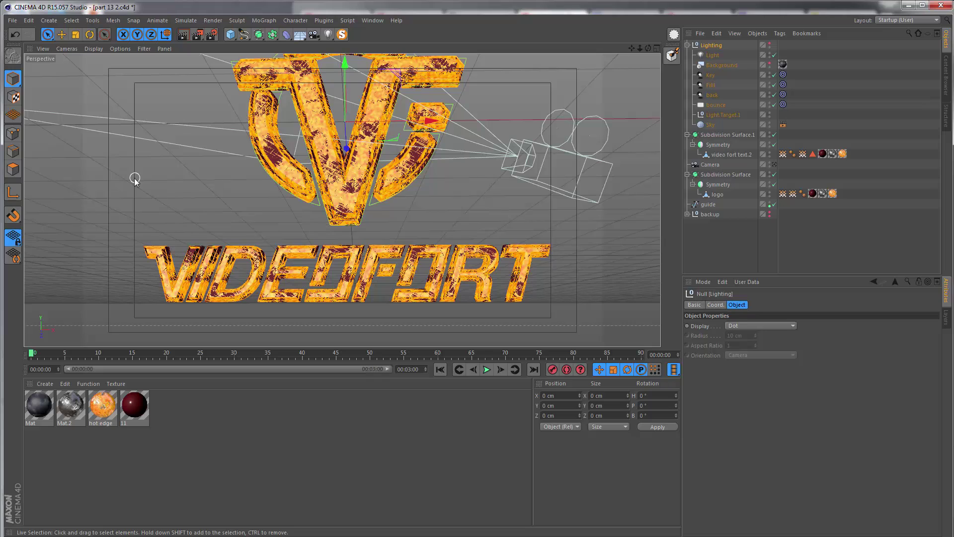
pyautogui.keyDown('alt'); pyautogui.moveTo(204, 187); pyautogui.dragTo(208, 213, button='middle'); pyautogui.keyUp('alt')
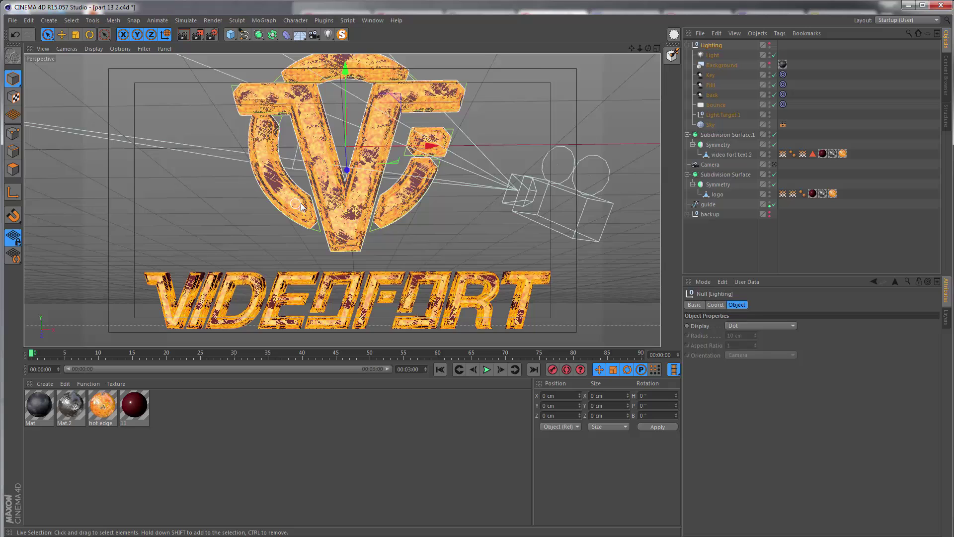
pyautogui.moveTo(300, 203)
pyautogui.keyDown('alt'); pyautogui.mouseDown()
pyautogui.moveTo(291, 215)
pyautogui.moveTo(308, 216)
pyautogui.mouseUp(); pyautogui.keyUp('alt')
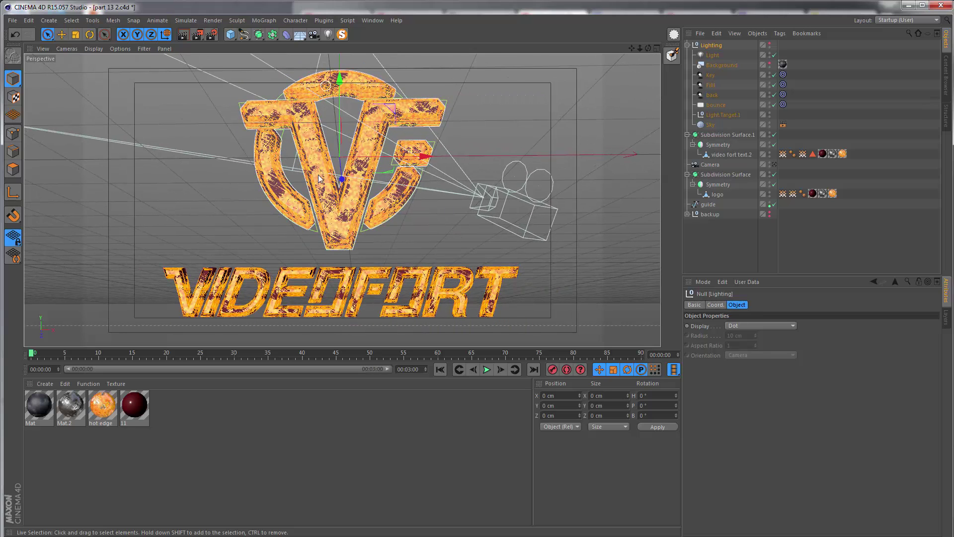
# Step: Render the viewport to check the cloudy background, then return to grey editor shading
pyautogui.click(184, 33)
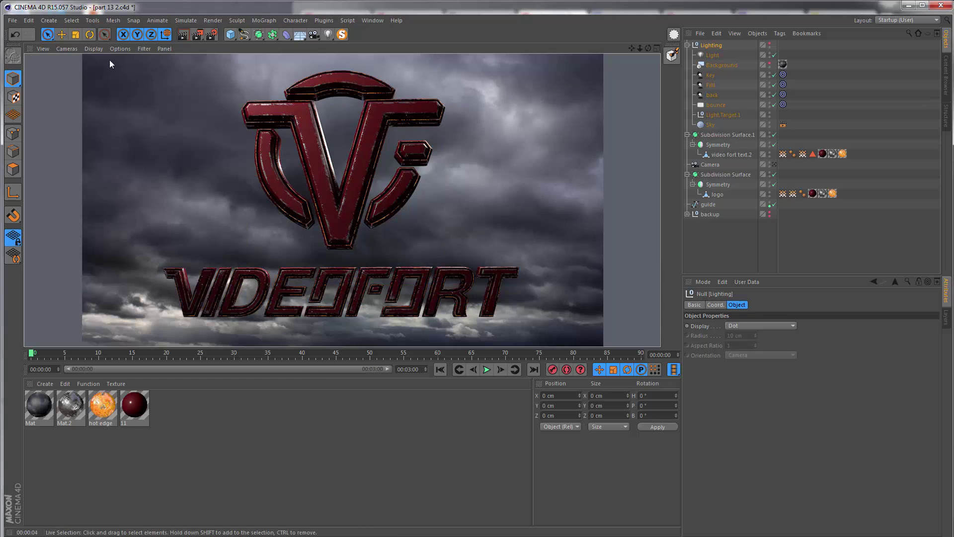
pyautogui.click(118, 48)
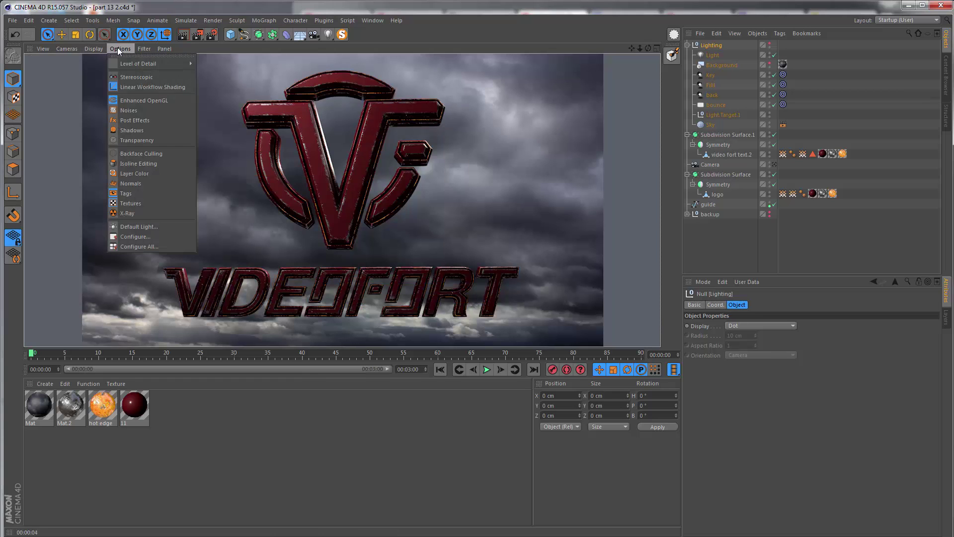
pyautogui.click(133, 173)
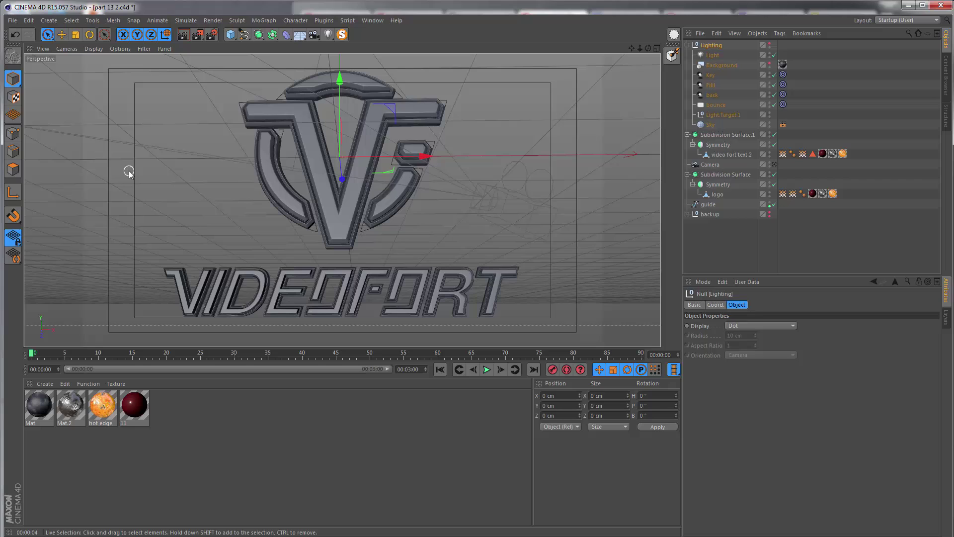
# Step: Collapse Lighting and rename Subdivision Surface.1 to 'Text'
pyautogui.click(687, 45)
pyautogui.click(716, 56)
pyautogui.doubleClick(716, 55)
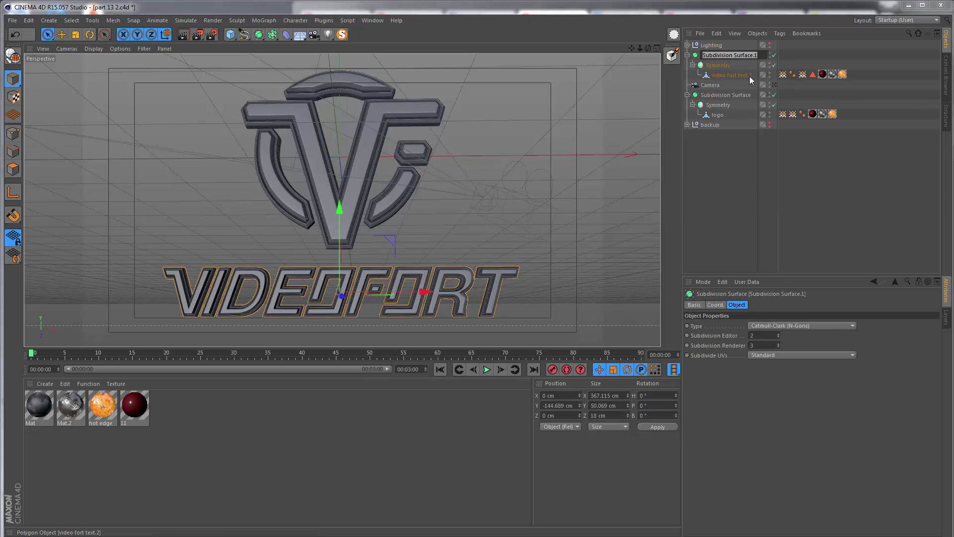
pyautogui.write('l')
pyautogui.press('BackSpace')
pyautogui.write('Text')
# Step: Rename Subdivision Surface to 'Logo', collapse both groups and move Text below Logo
pyautogui.doubleClick(722, 94)
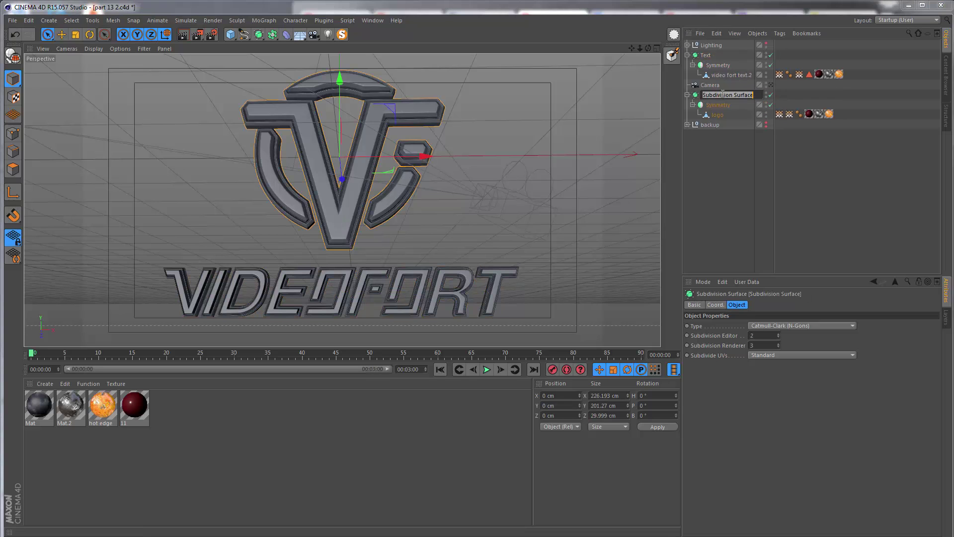
pyautogui.write('Logo')
pyautogui.press('Return')
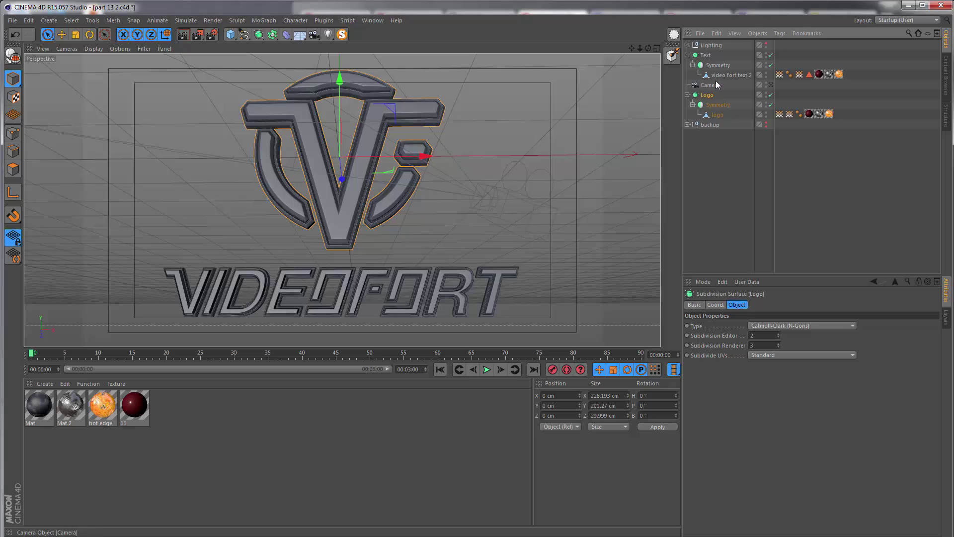
pyautogui.click(688, 55)
pyautogui.click(687, 74)
pyautogui.moveTo(703, 56); pyautogui.dragTo(702, 81)
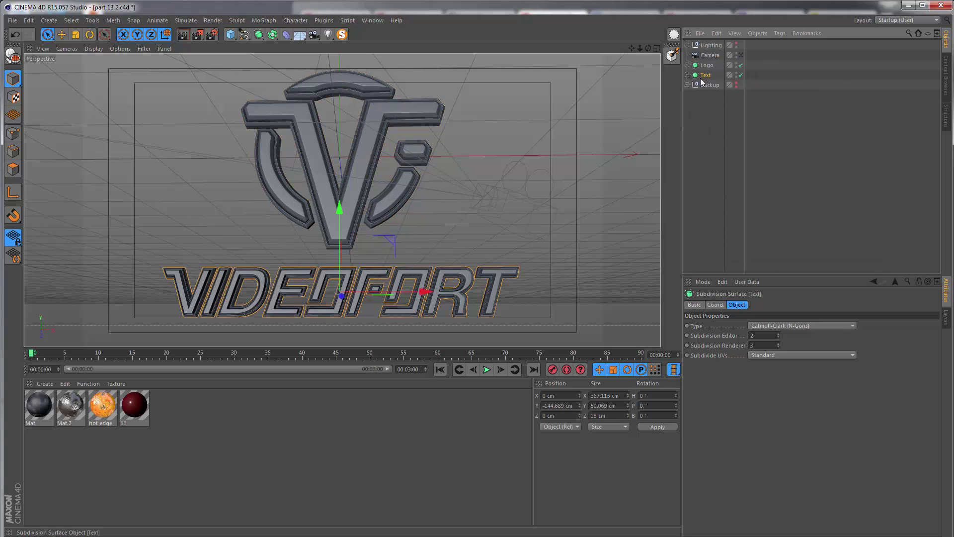
# Step: Create a new layer in the Layer Manager named 'backup'
pyautogui.click(947, 317)
pyautogui.doubleClick(699, 334)
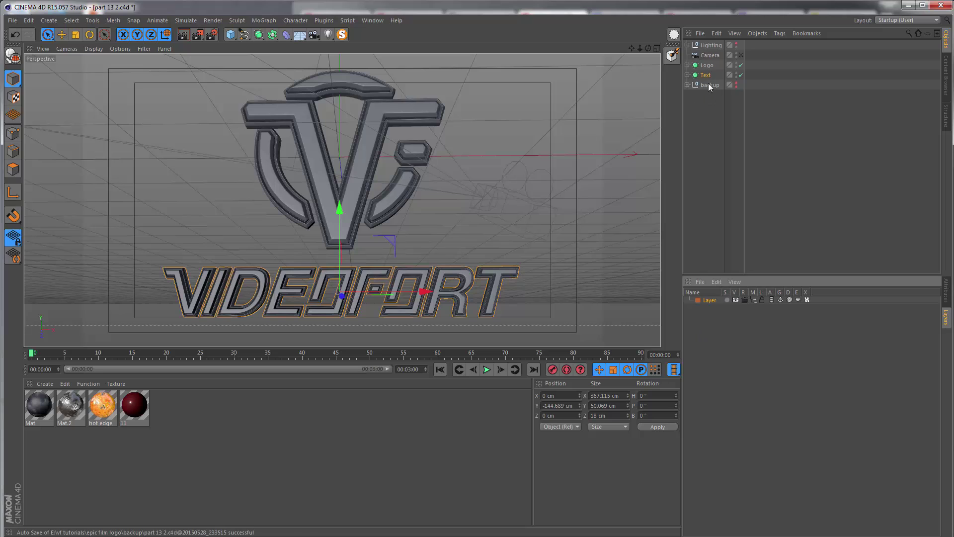
pyautogui.doubleClick(709, 300)
pyautogui.write('ba')
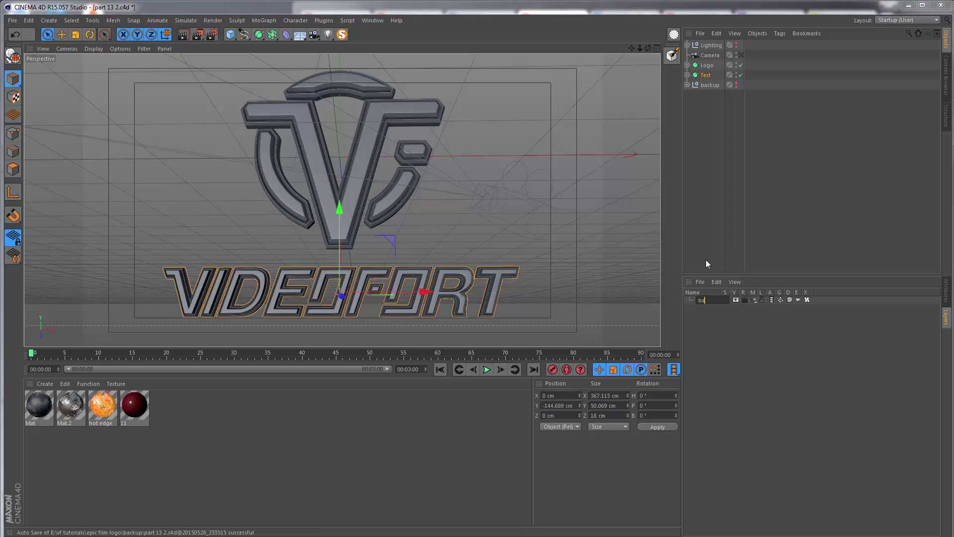
pyautogui.write('ckup')
pyautogui.press('Return')
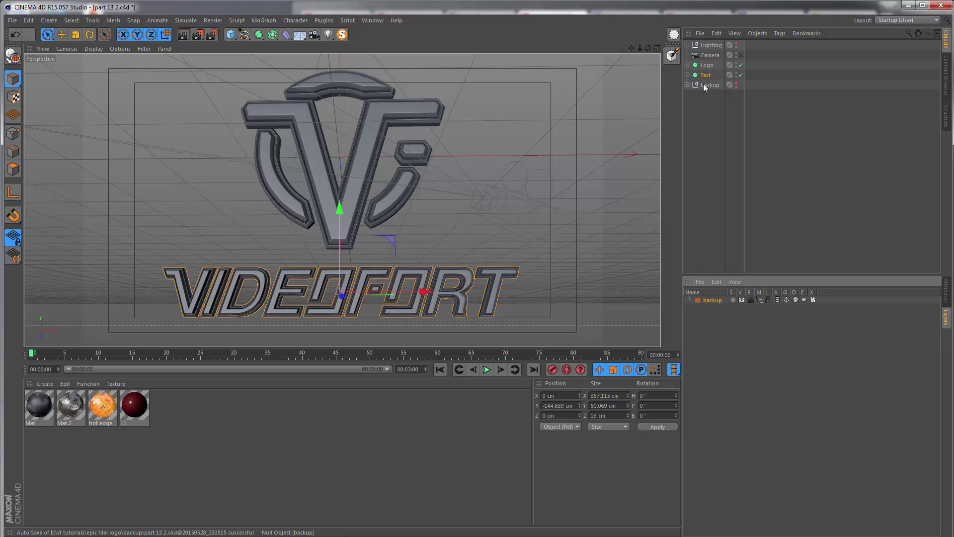
# Step: Assign the backup null to the backup layer and toggle its Manager visibility off
pyautogui.moveTo(703, 84); pyautogui.dragTo(708, 300)
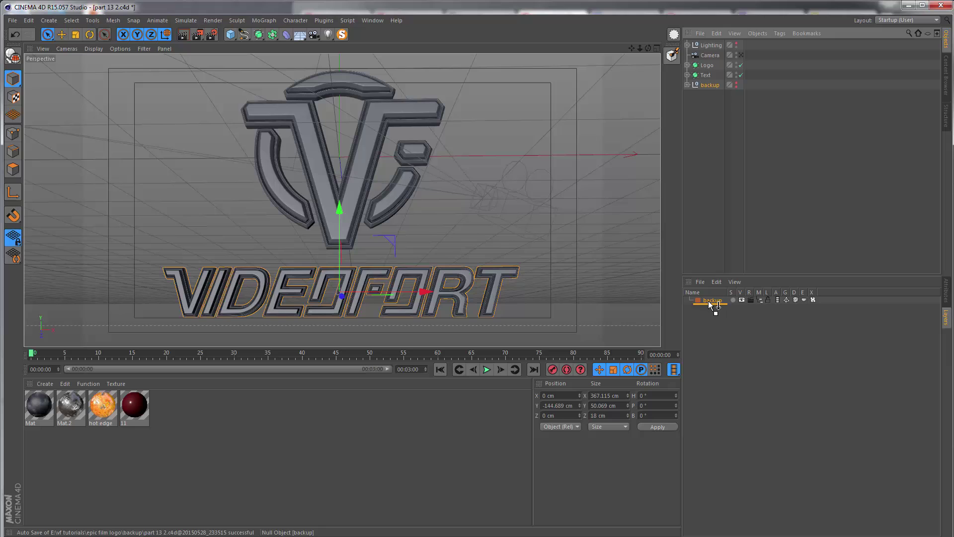
pyautogui.click(757, 300)
pyautogui.click(757, 299)
pyautogui.click(757, 300)
pyautogui.click(757, 300)
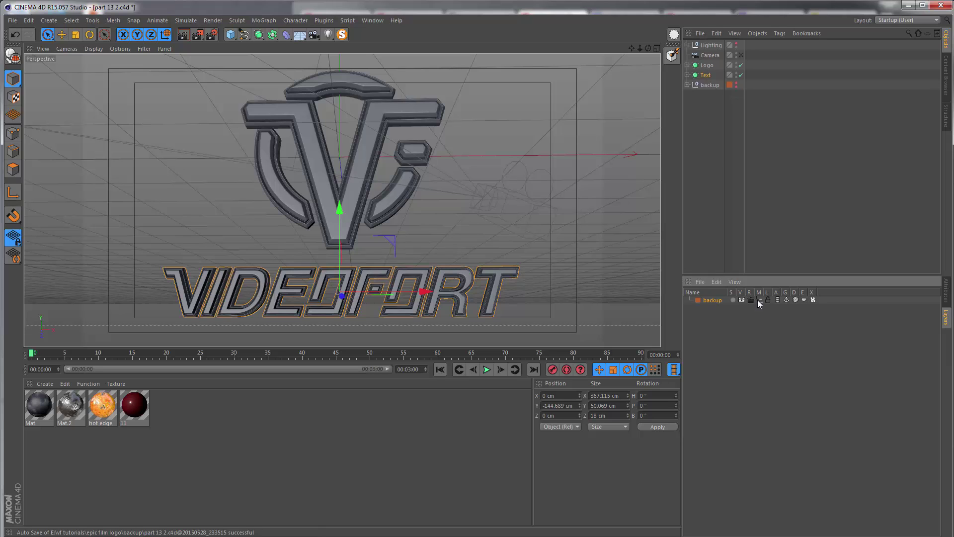
pyautogui.click(758, 299)
# Step: Undo the last change, then add a MoGraph Fracture object containing the Text group
pyautogui.hotkey('ctrl', 'z')
pyautogui.press('r')
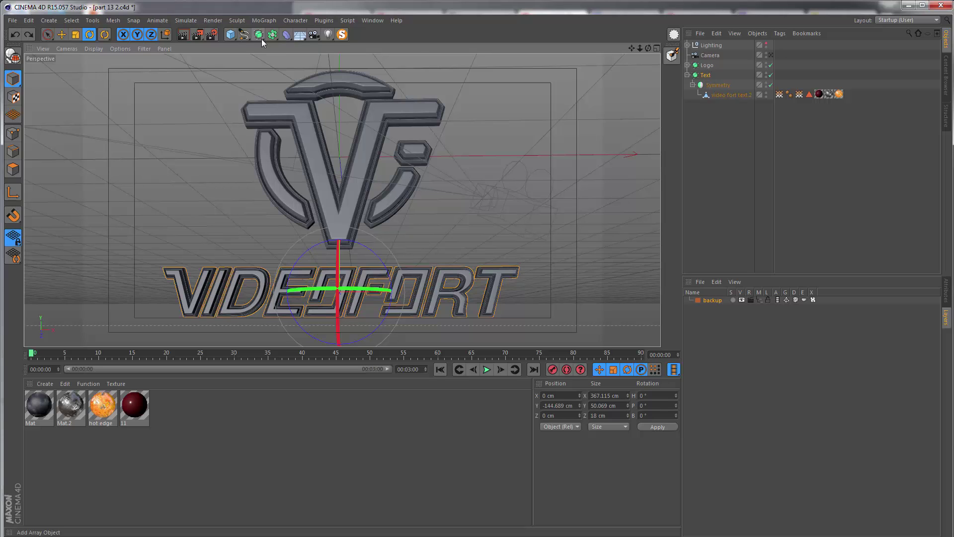
pyautogui.click(265, 21)
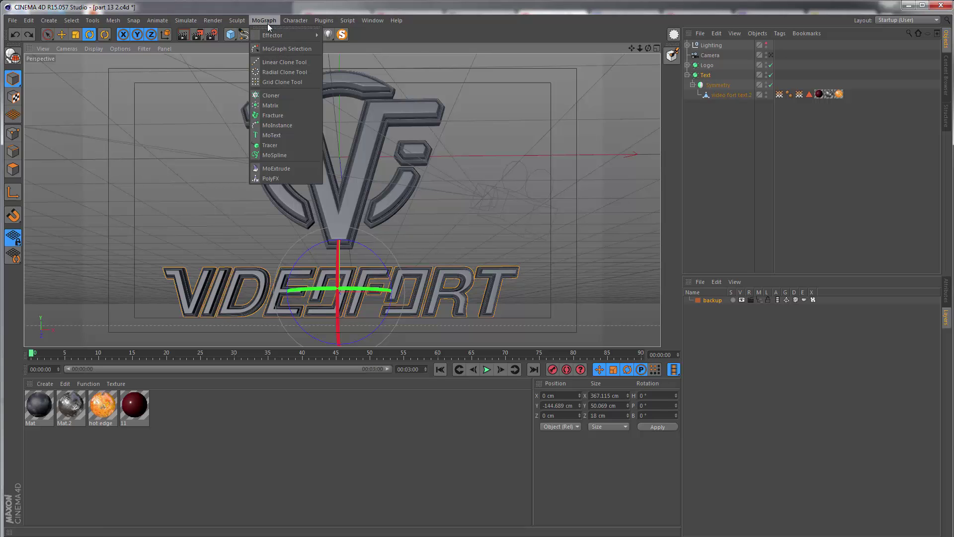
pyautogui.click(272, 114)
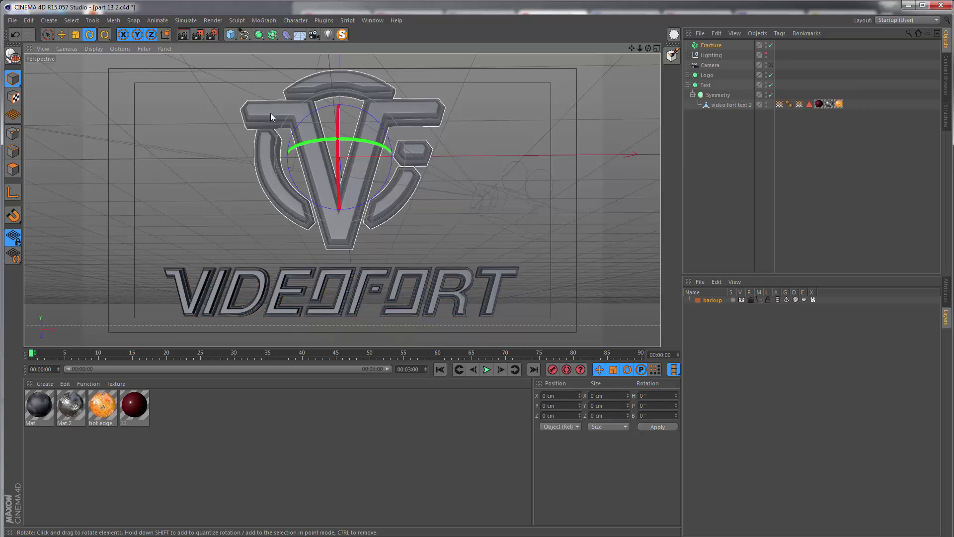
pyautogui.moveTo(706, 85); pyautogui.dragTo(711, 46)
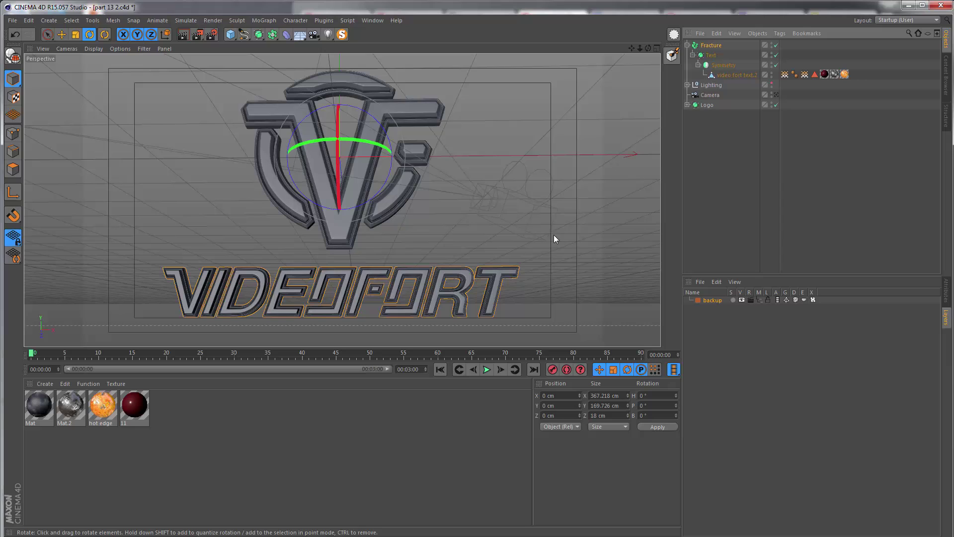
# Step: Set the Fracture mode to Explode Segments & Connect and inspect the letters
pyautogui.hotkey('shift', 'F5')
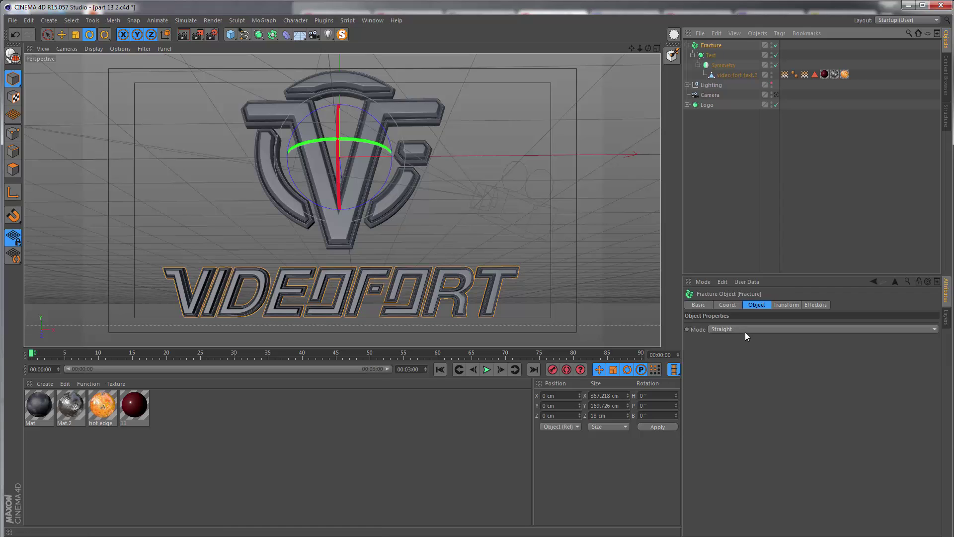
pyautogui.click(745, 331)
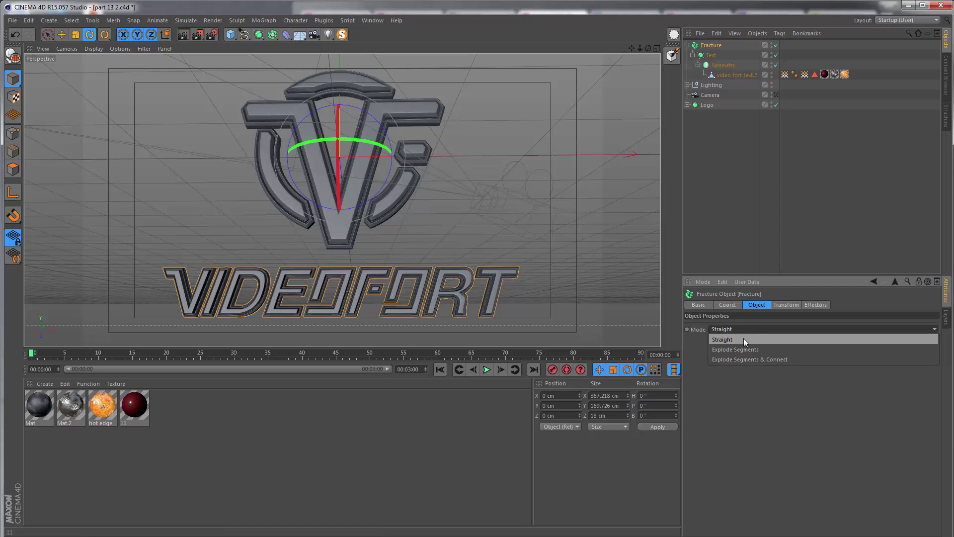
pyautogui.click(723, 360)
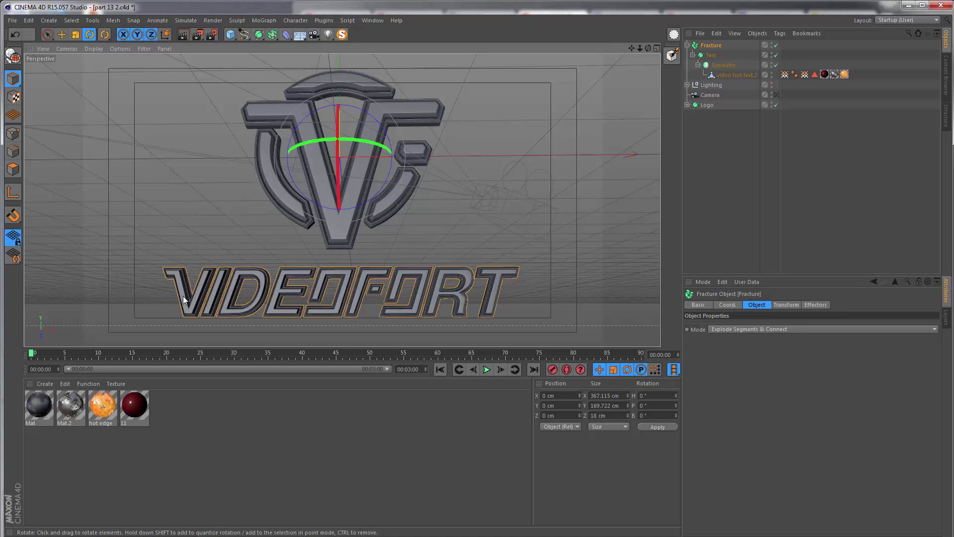
pyautogui.keyDown('alt'); pyautogui.moveTo(197, 294); pyautogui.dragTo(301, 264, button='right'); pyautogui.keyUp('alt')
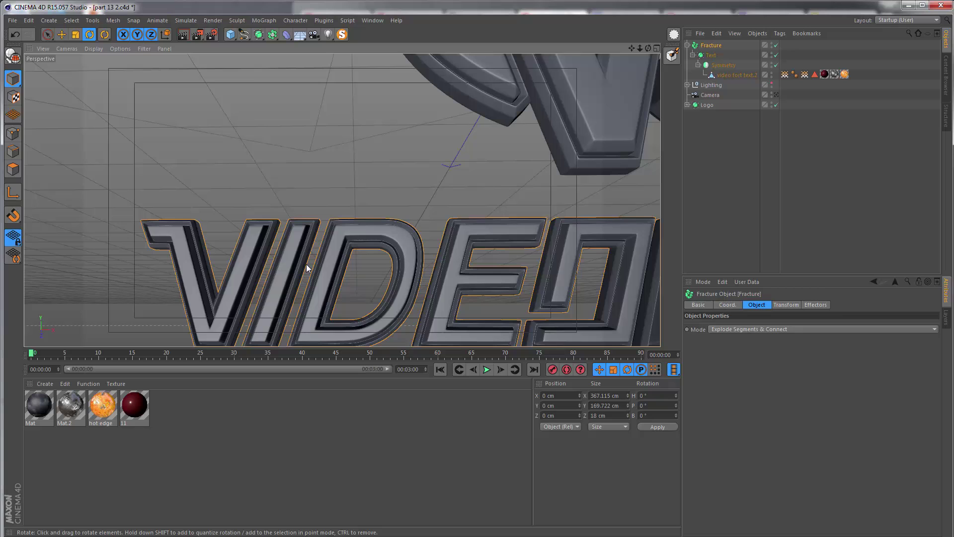
pyautogui.moveTo(343, 199)
pyautogui.keyDown('alt'); pyautogui.mouseDown()
pyautogui.moveTo(292, 250)
pyautogui.moveTo(419, 237)
pyautogui.moveTo(292, 282)
pyautogui.mouseUp(); pyautogui.keyUp('alt')
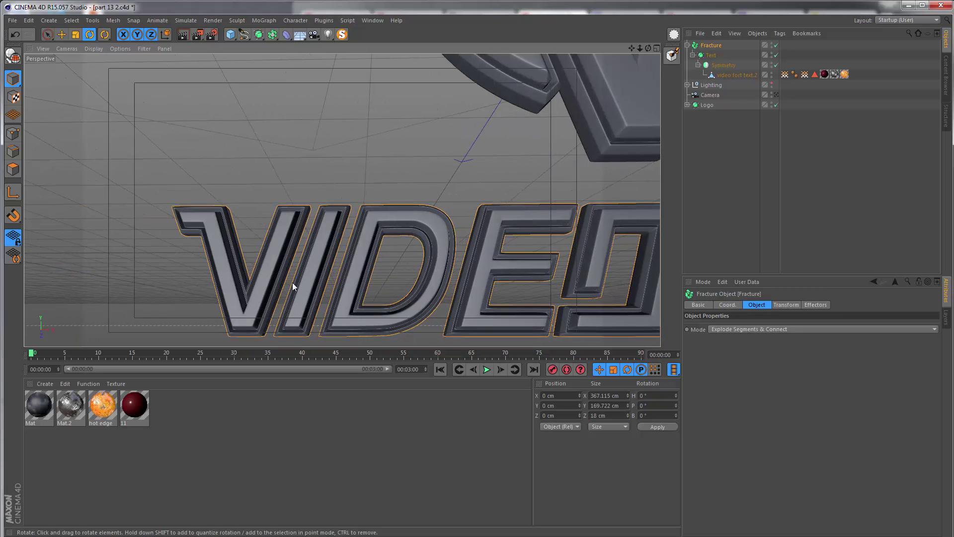
pyautogui.moveTo(371, 258)
pyautogui.keyDown('alt'); pyautogui.mouseDown()
pyautogui.moveTo(496, 251)
pyautogui.moveTo(343, 256)
pyautogui.moveTo(279, 184)
pyautogui.mouseUp(); pyautogui.keyUp('alt')
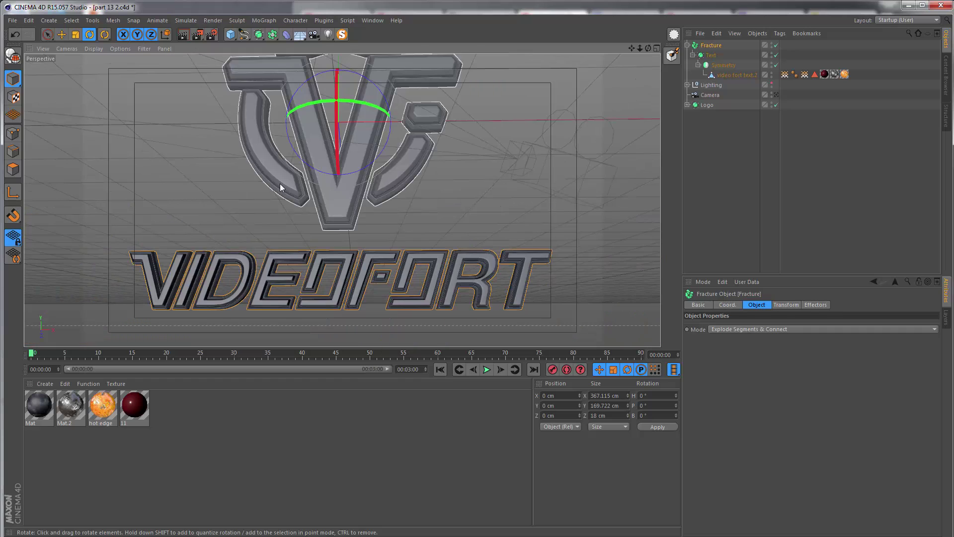
# Step: Add a Random effector to the fractured letters and adjust its position spread
pyautogui.click(273, 21)
pyautogui.moveTo(273, 34)
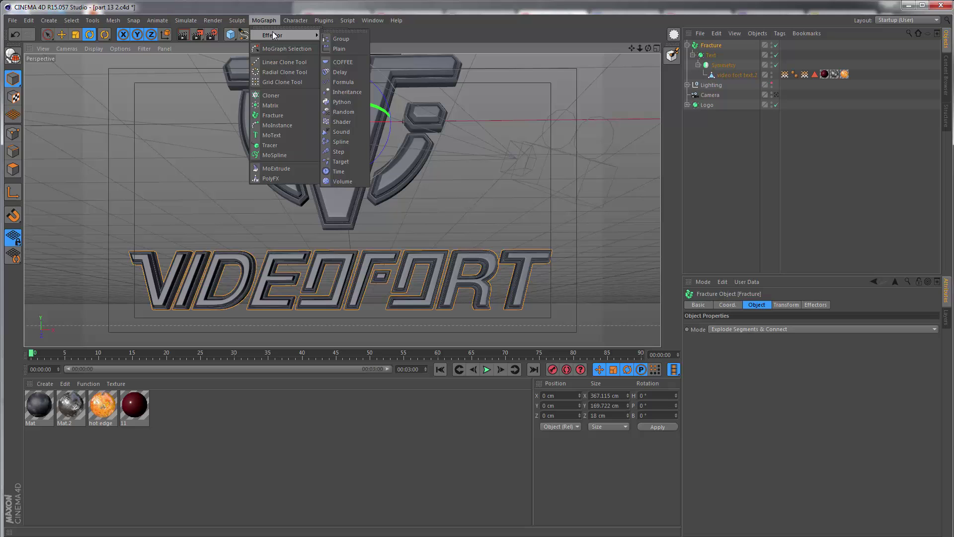
pyautogui.click(344, 110)
pyautogui.keyDown('alt'); pyautogui.moveTo(341, 129); pyautogui.dragTo(447, 308); pyautogui.keyUp('alt')
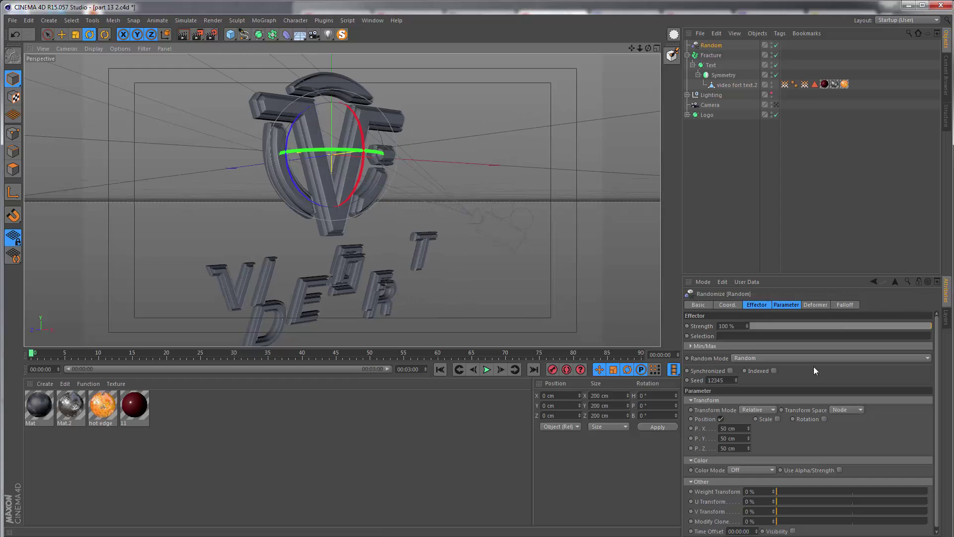
pyautogui.click(783, 305)
pyautogui.moveTo(749, 353)
pyautogui.mouseDown()
pyautogui.moveTo(770, 349)
pyautogui.moveTo(747, 367)
pyautogui.mouseUp()
# Step: Delete the Random effector and remove the logo, lighting and camera
pyautogui.press('Delete')
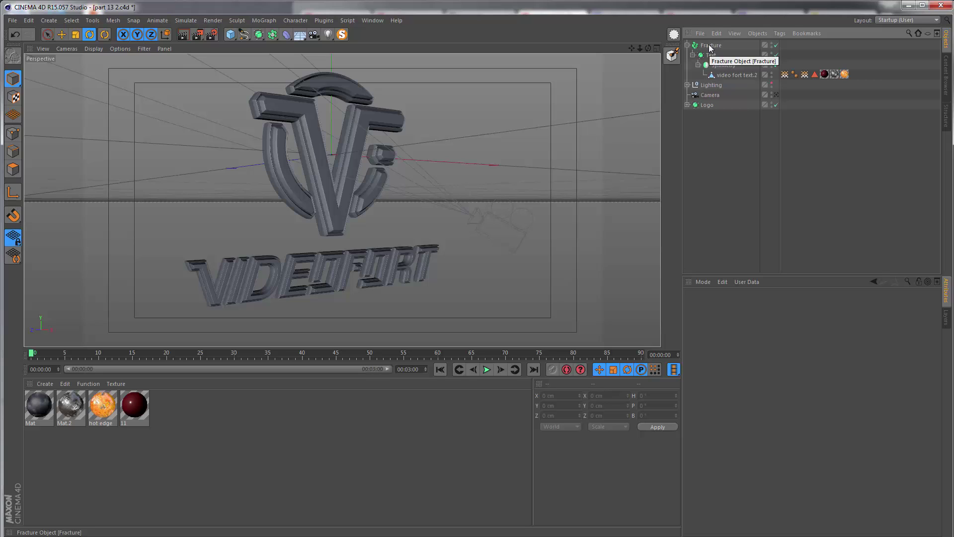
pyautogui.click(710, 46)
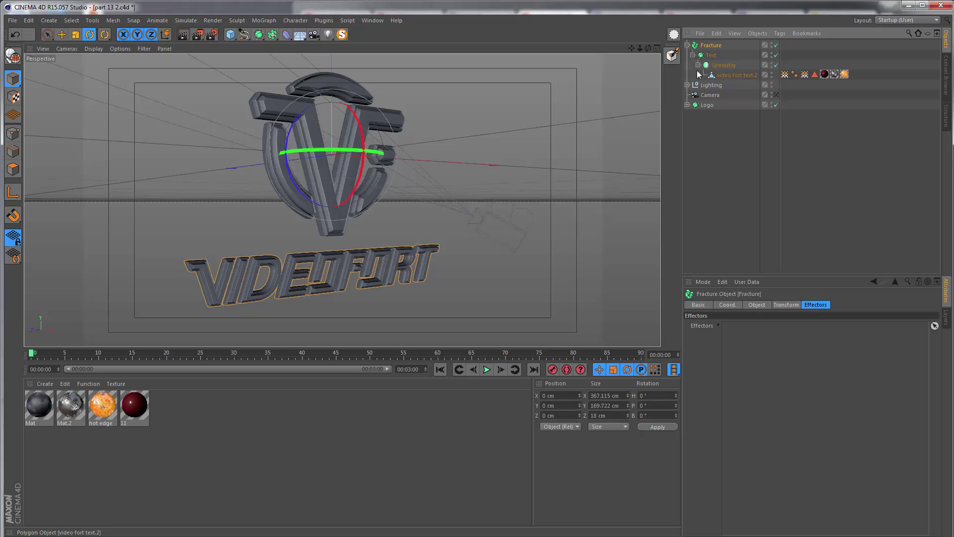
pyautogui.hotkey('ctrl', 'z')
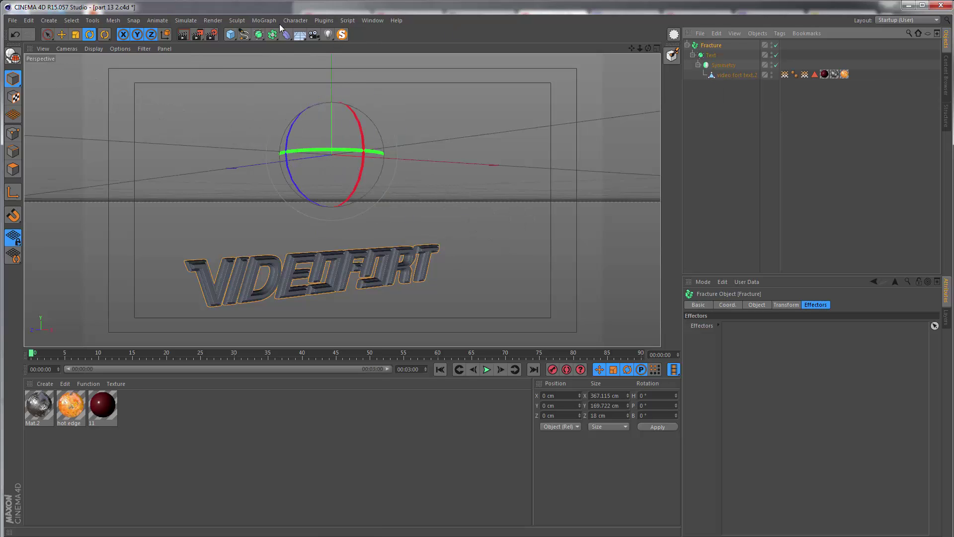
# Step: Add a Plain effector with Position disabled and Rotation enabled
pyautogui.click(264, 21)
pyautogui.moveTo(269, 36)
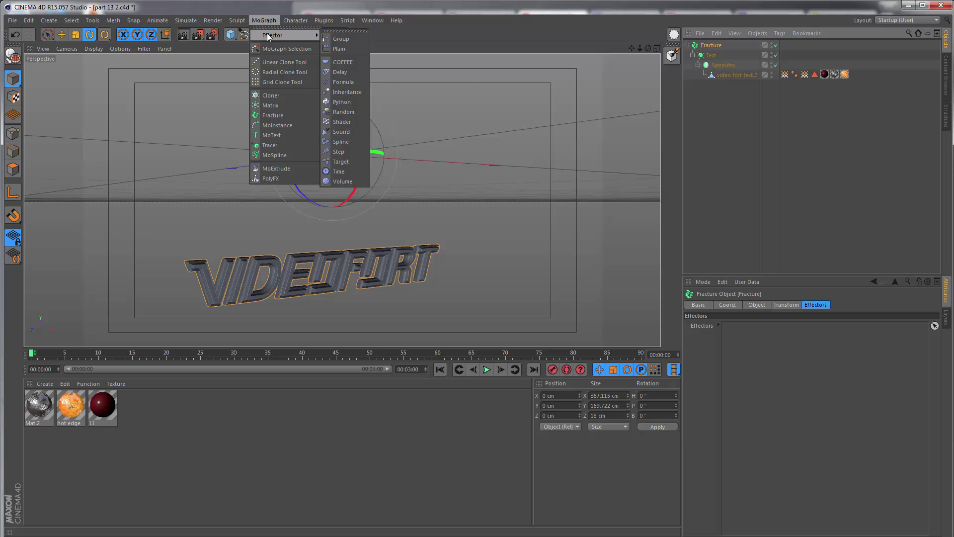
pyautogui.click(338, 48)
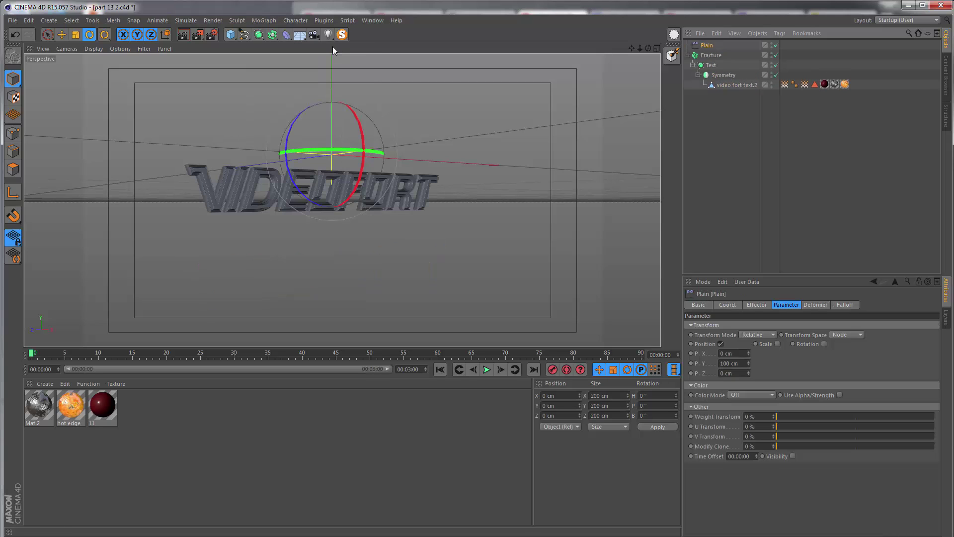
pyautogui.click(721, 344)
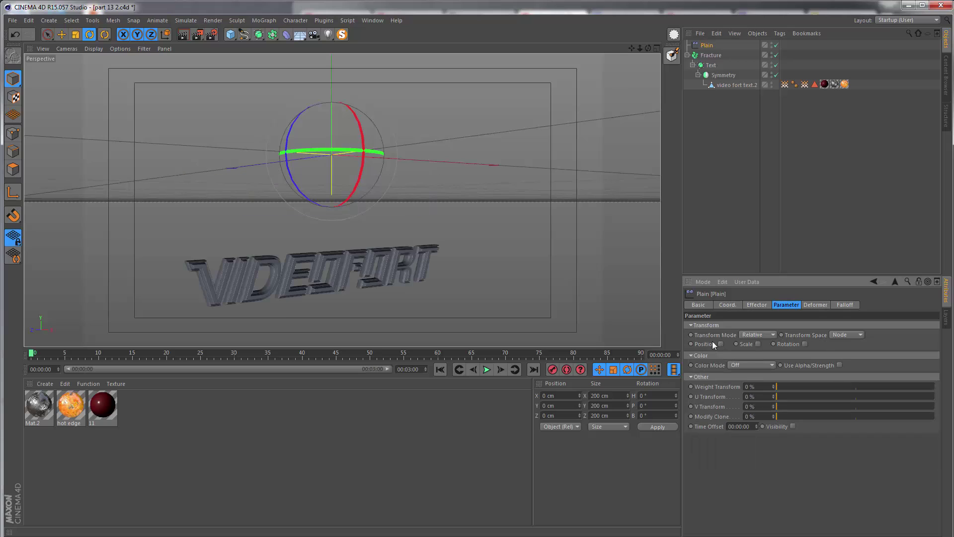
pyautogui.click(805, 344)
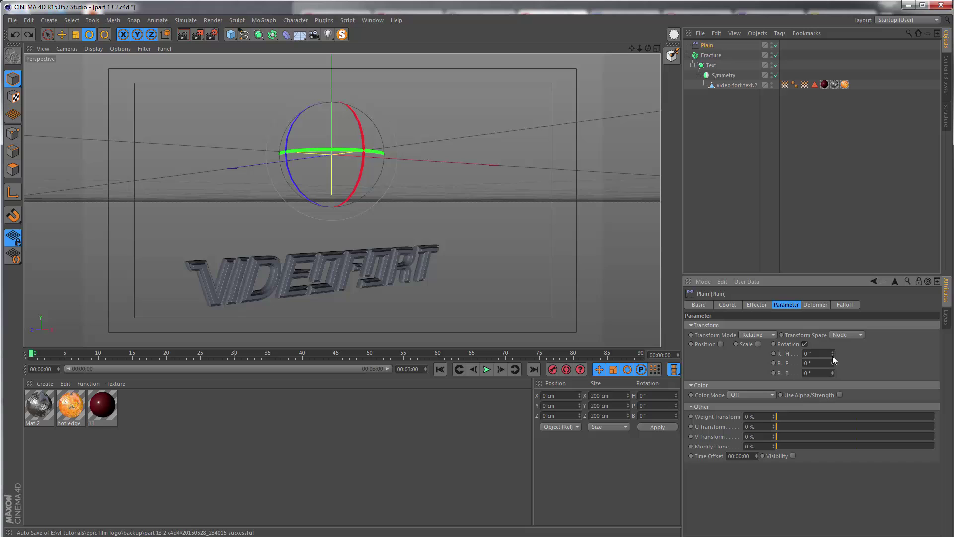
# Step: Set the Plain effector's heading rotation (R.H) to -90°
pyautogui.moveTo(833, 355); pyautogui.dragTo(833, 407)
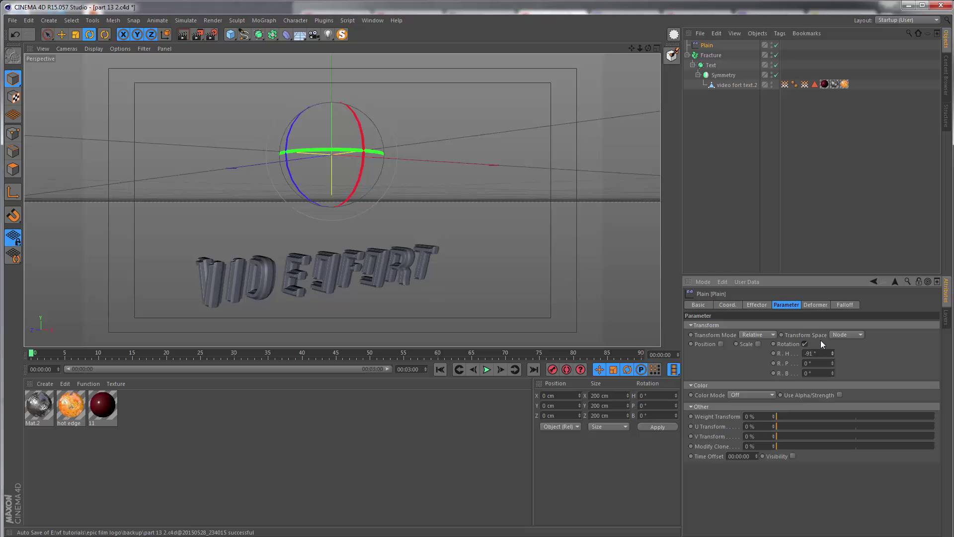
pyautogui.hotkey('ctrl', 'z')
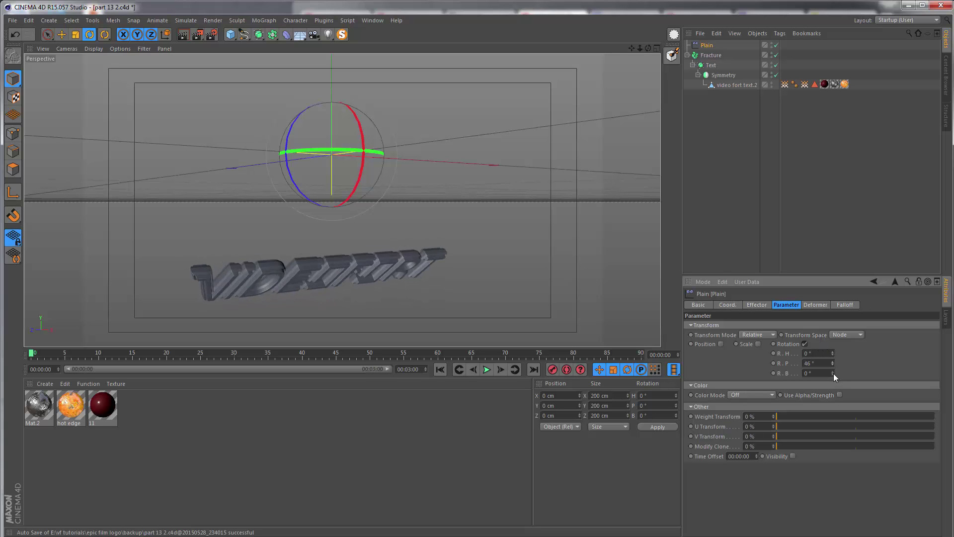
pyautogui.moveTo(833, 374); pyautogui.dragTo(832, 374)
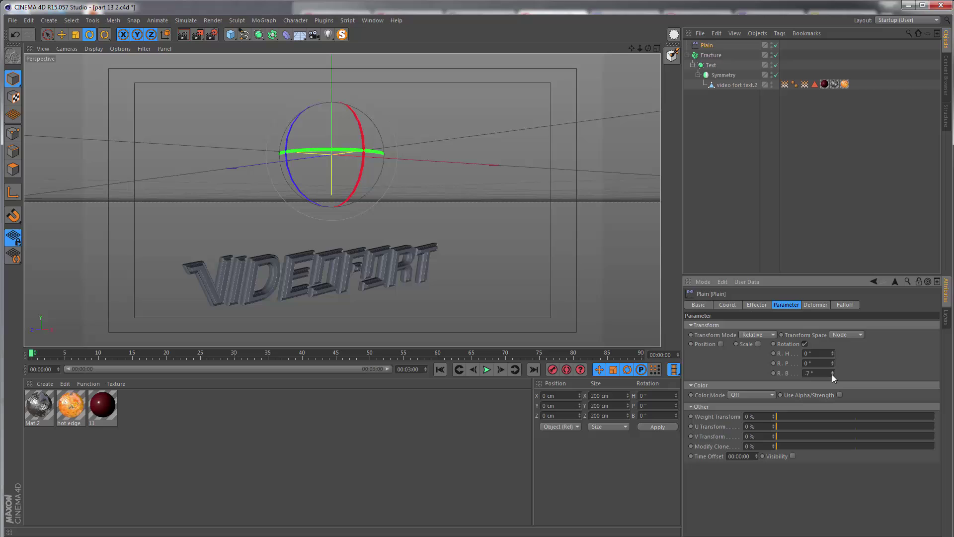
pyautogui.hotkey('ctrl', 'z')
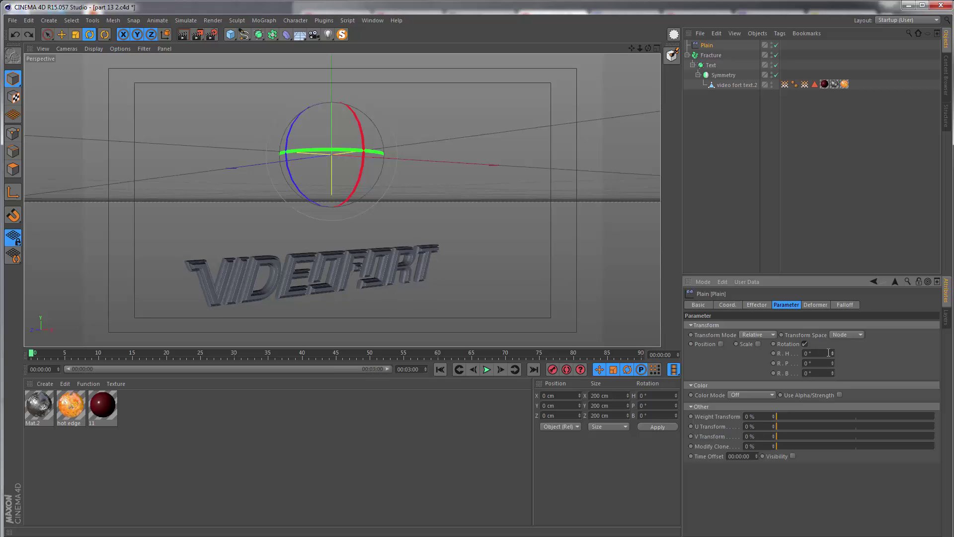
pyautogui.write('-63')
pyautogui.press('Return')
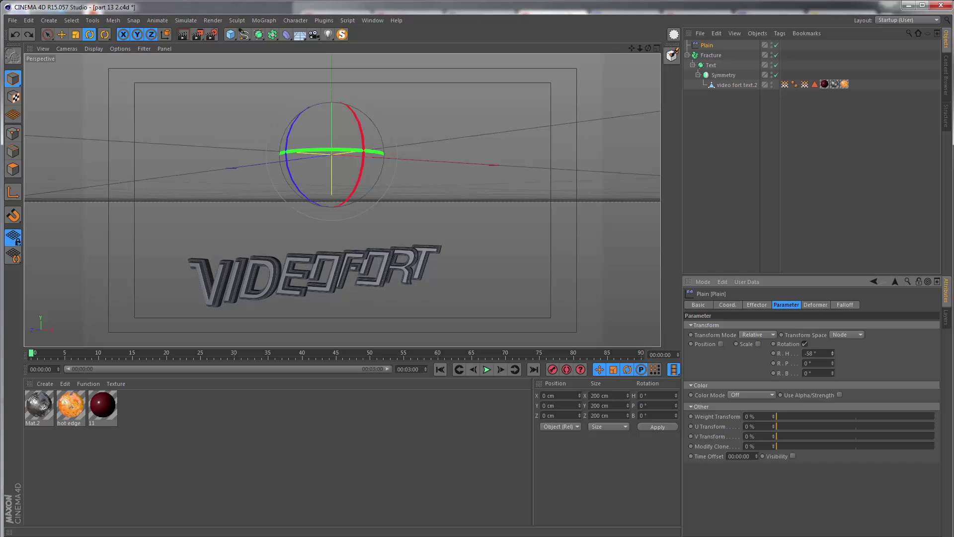
pyautogui.click(829, 353)
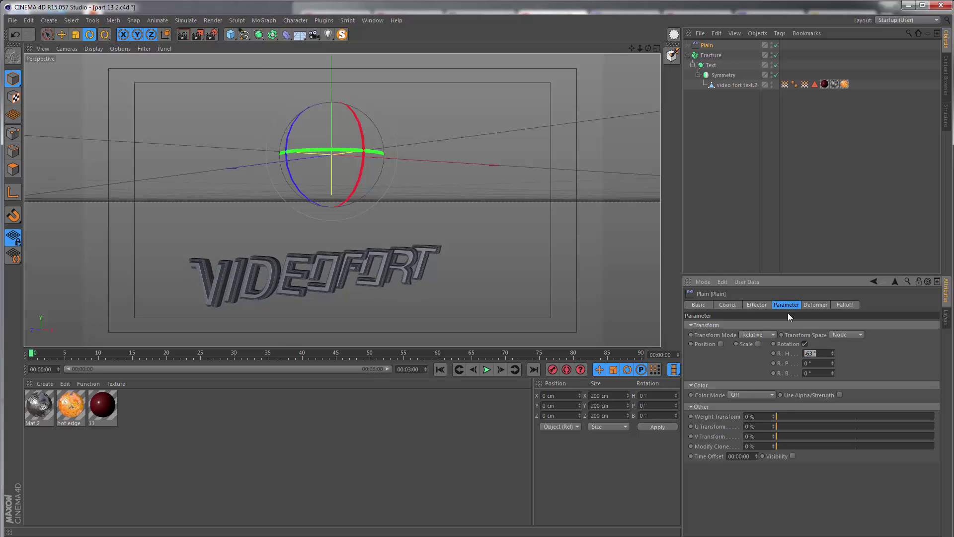
pyautogui.write('-90')
pyautogui.press('Return')
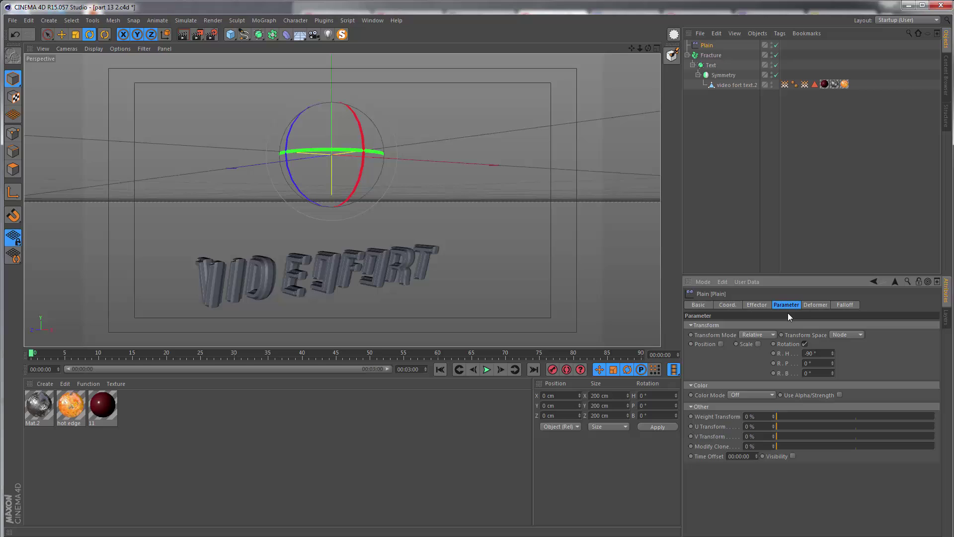
# Step: Give the Plain effector a Linear falloff with -X orientation
pyautogui.click(845, 304)
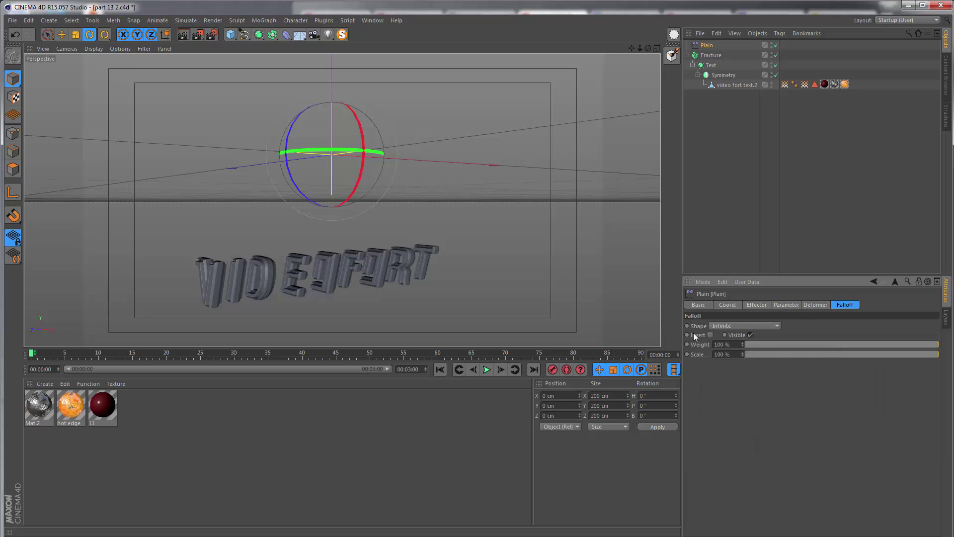
pyautogui.click(717, 327)
pyautogui.click(723, 385)
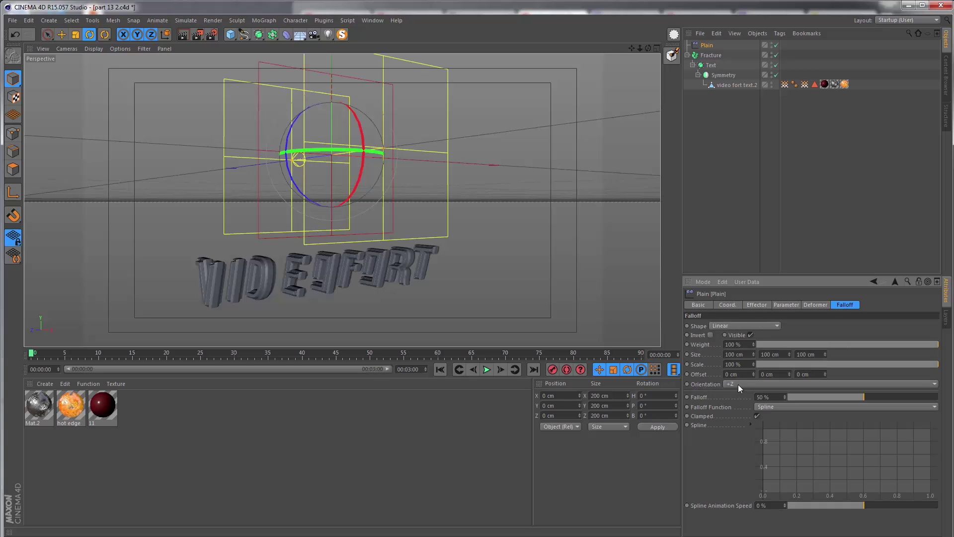
pyautogui.click(738, 384)
pyautogui.click(735, 406)
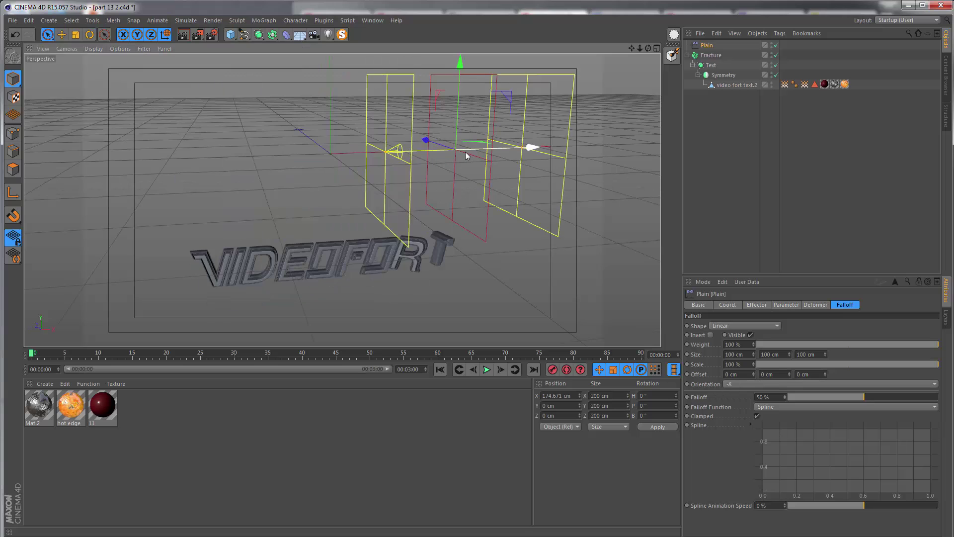
# Step: Slide the Plain along X to about 14.5 cm so only FORT stays twisted
pyautogui.moveTo(466, 151); pyautogui.dragTo(446, 215)
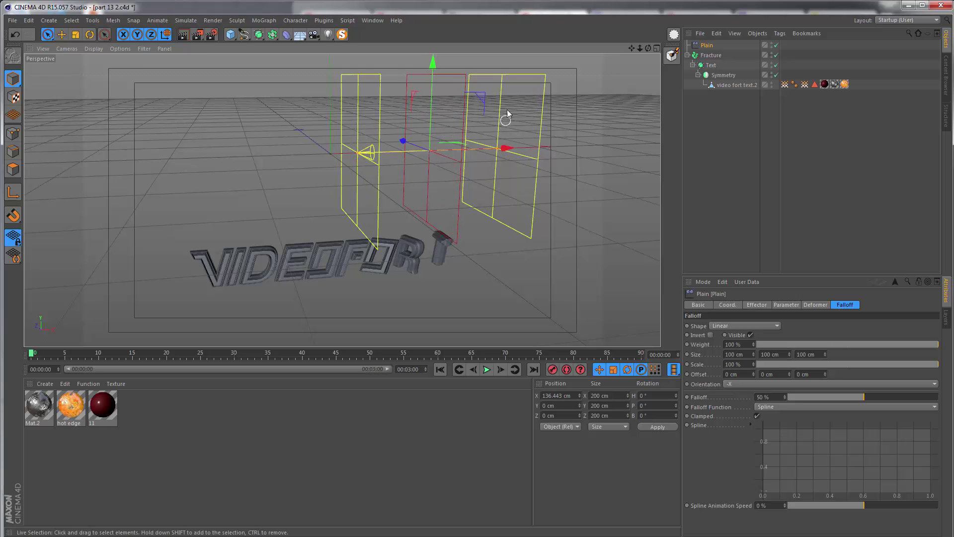
pyautogui.keyDown('alt'); pyautogui.moveTo(511, 103); pyautogui.dragTo(436, 154); pyautogui.keyUp('alt')
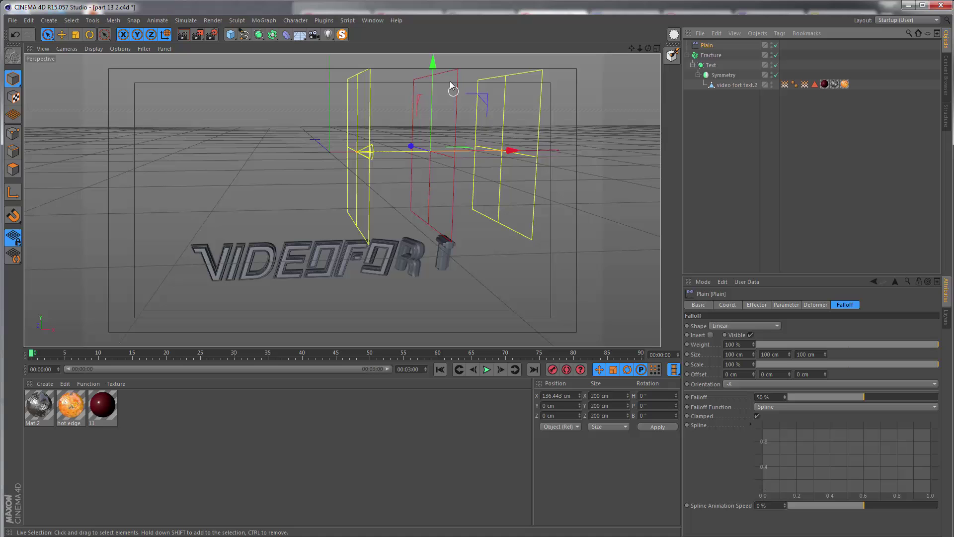
pyautogui.moveTo(452, 151); pyautogui.dragTo(363, 180)
pyautogui.keyDown('alt'); pyautogui.moveTo(348, 216); pyautogui.dragTo(348, 155); pyautogui.keyUp('alt')
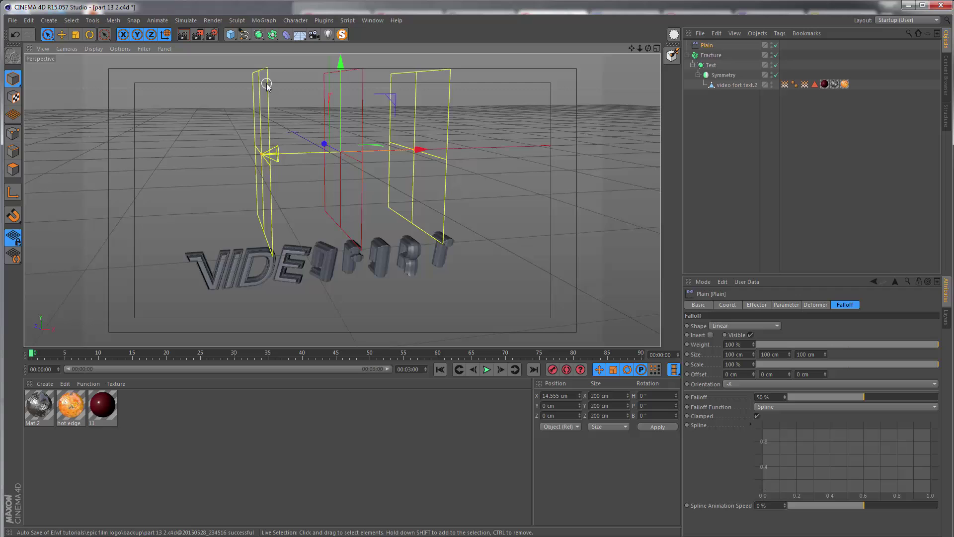
pyautogui.keyDown('alt'); pyautogui.moveTo(249, 154); pyautogui.dragTo(311, 216); pyautogui.keyUp('alt')
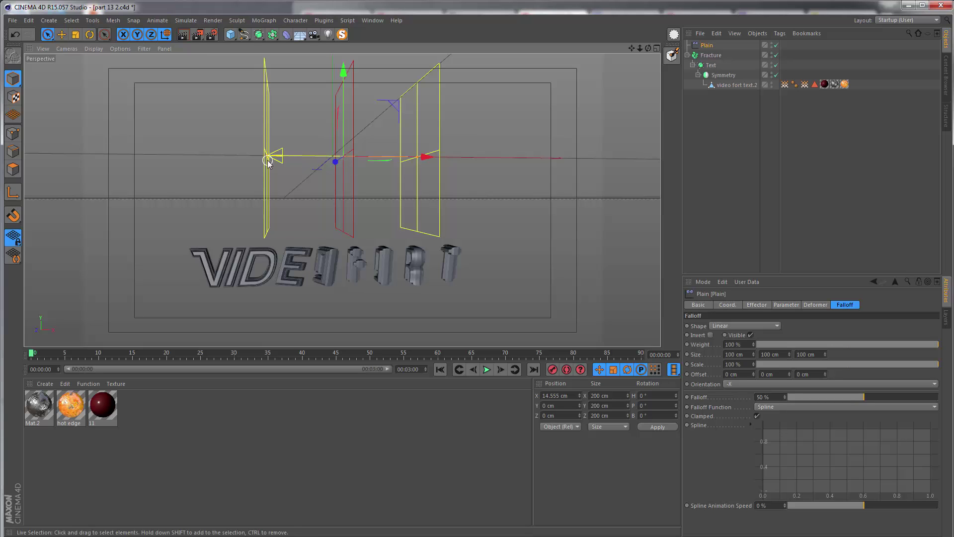
pyautogui.moveTo(369, 162); pyautogui.dragTo(420, 178)
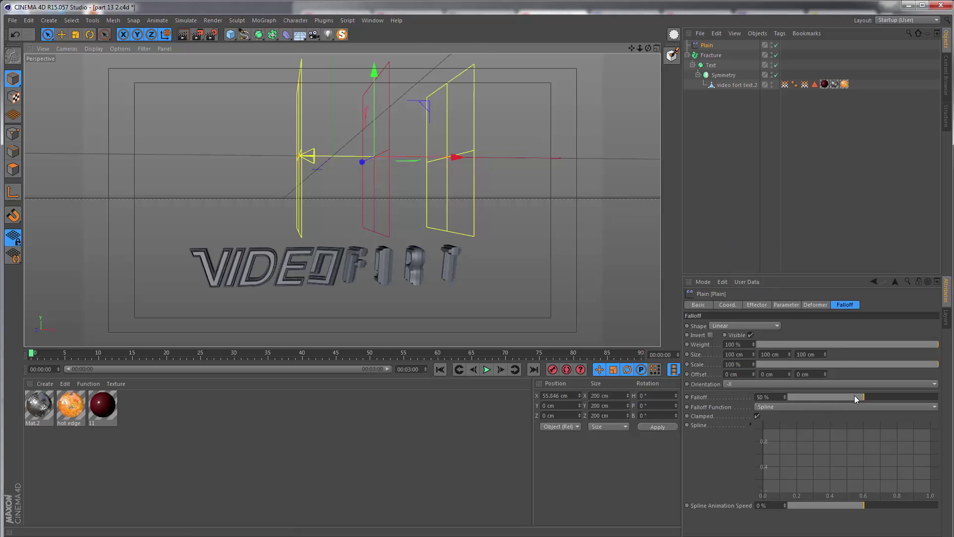
# Step: Set the falloff to 100% and move the Plain to about X -0.3 cm, Y -146.7 cm
pyautogui.moveTo(864, 397); pyautogui.dragTo(945, 403)
pyautogui.moveTo(405, 156); pyautogui.dragTo(343, 164)
pyautogui.moveTo(333, 94); pyautogui.dragTo(320, 209)
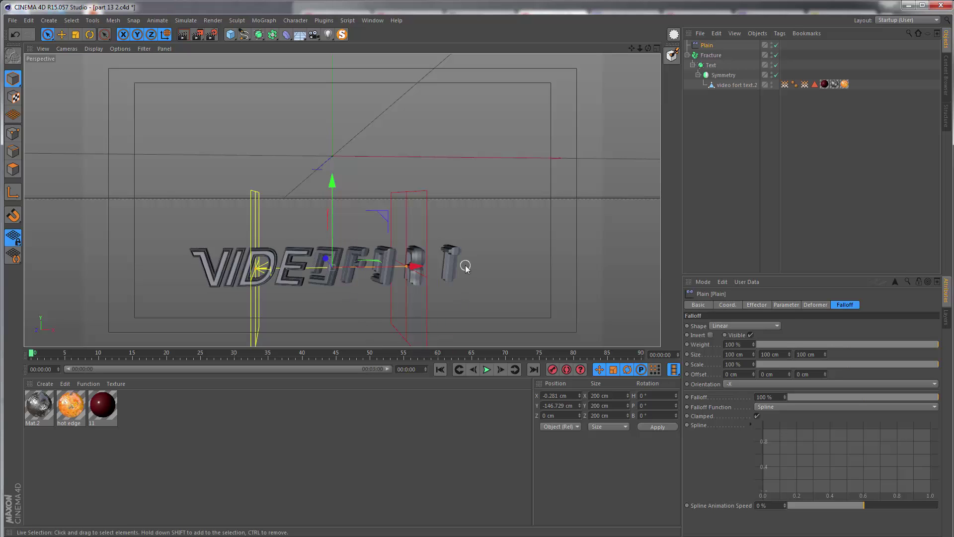
# Step: Set the end time to 00:13:00, widen the preview range to the full timeline, and scrub to frame 181
pyautogui.press('Return')
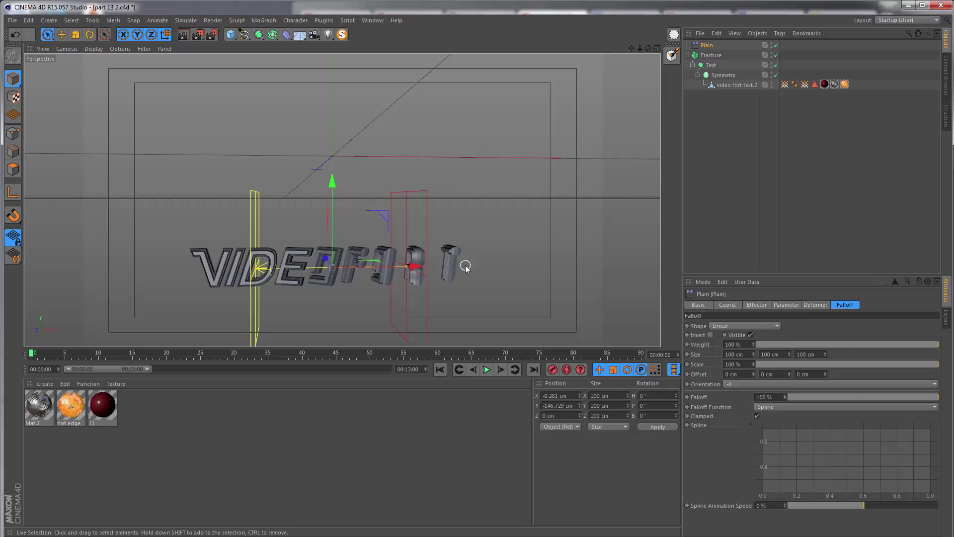
pyautogui.moveTo(147, 369); pyautogui.dragTo(404, 368)
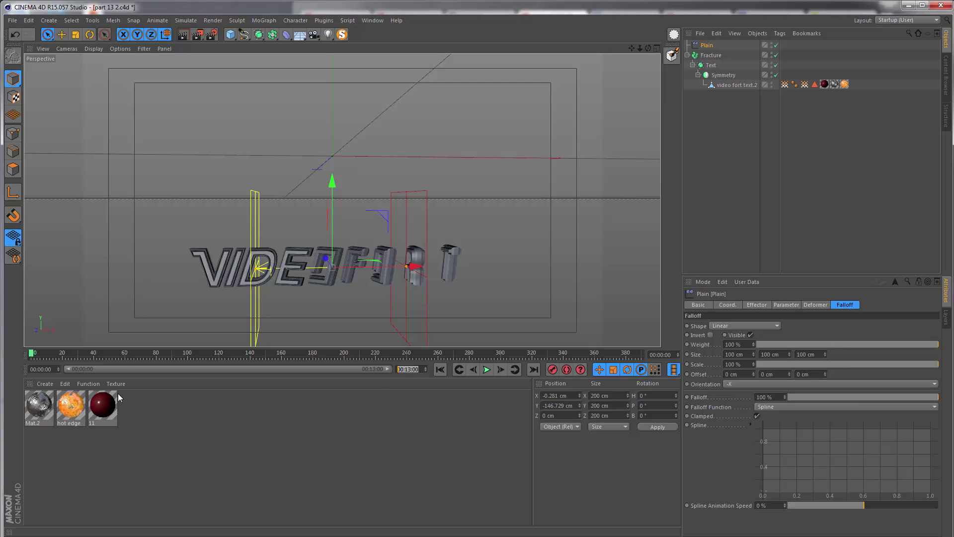
pyautogui.moveTo(32, 354); pyautogui.dragTo(321, 356)
pyautogui.moveTo(422, 369); pyautogui.dragTo(393, 370)
pyautogui.press('Return')
pyautogui.click(29, 21)
pyautogui.click(55, 180)
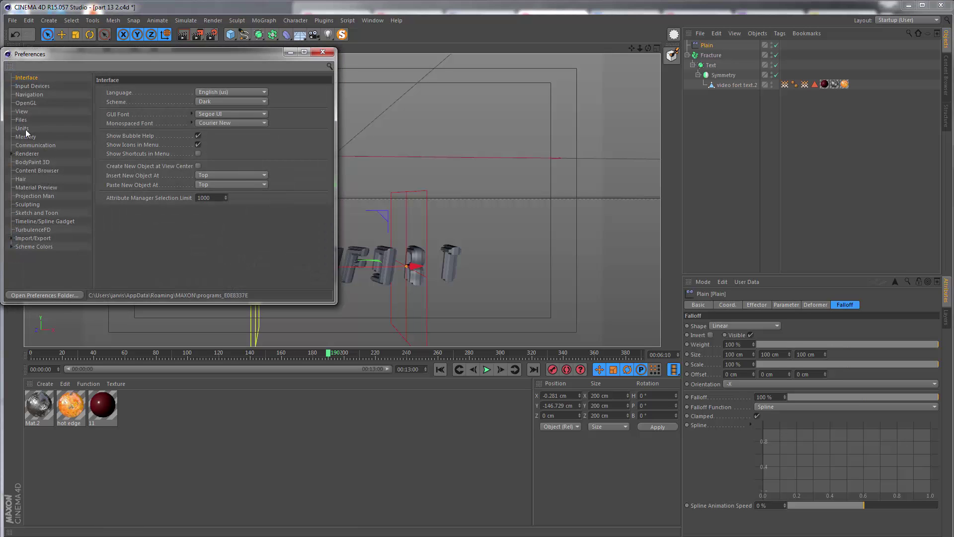
pyautogui.click(22, 128)
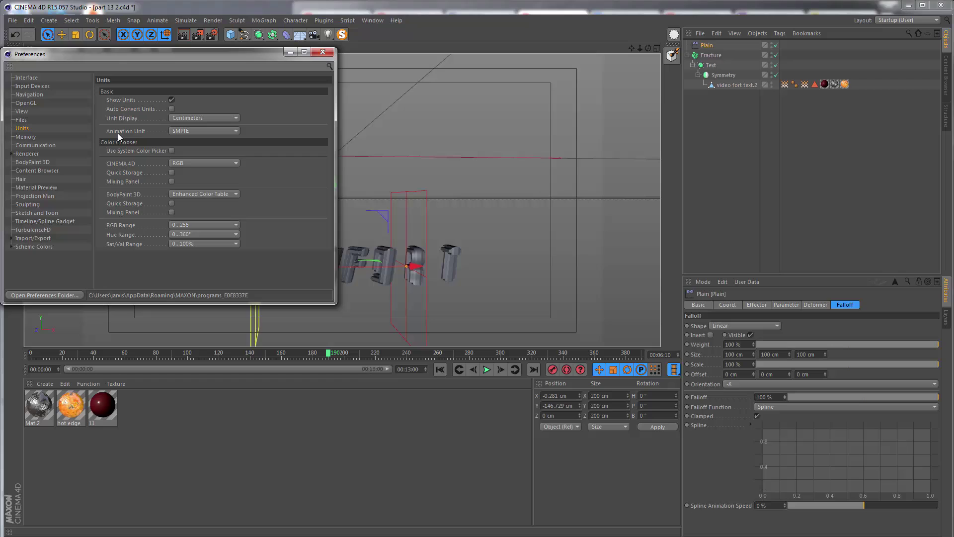
pyautogui.click(175, 131)
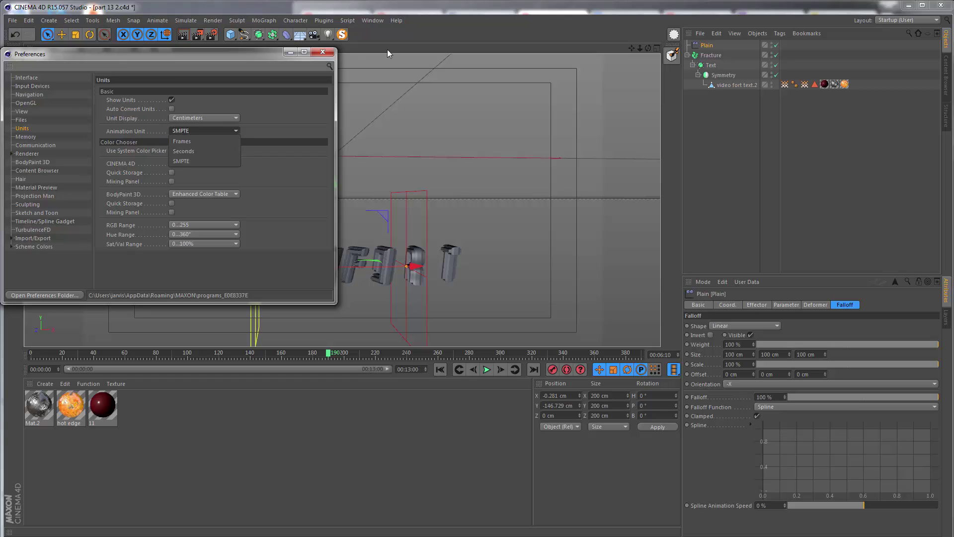
pyautogui.click(187, 132)
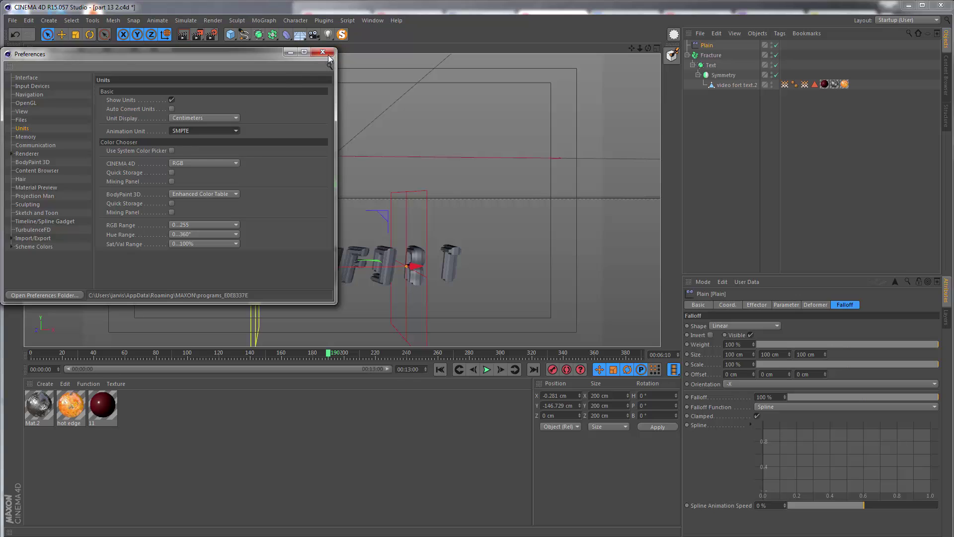
pyautogui.click(328, 56)
# Step: Move the playhead to frame 209 and select the end-time and current-time values
pyautogui.click(360, 355)
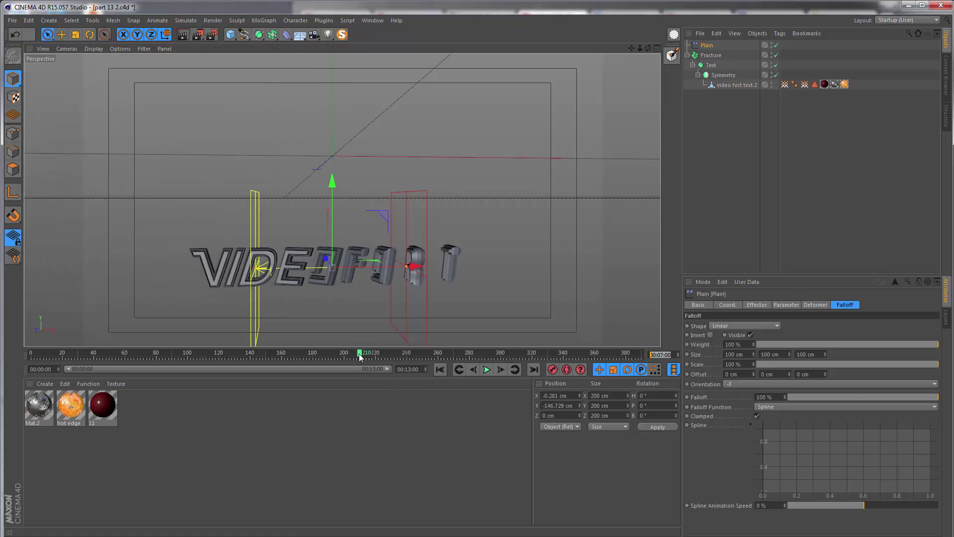
pyautogui.moveTo(360, 356); pyautogui.dragTo(354, 354)
pyautogui.doubleClick(420, 370)
pyautogui.moveTo(674, 355); pyautogui.dragTo(650, 355)
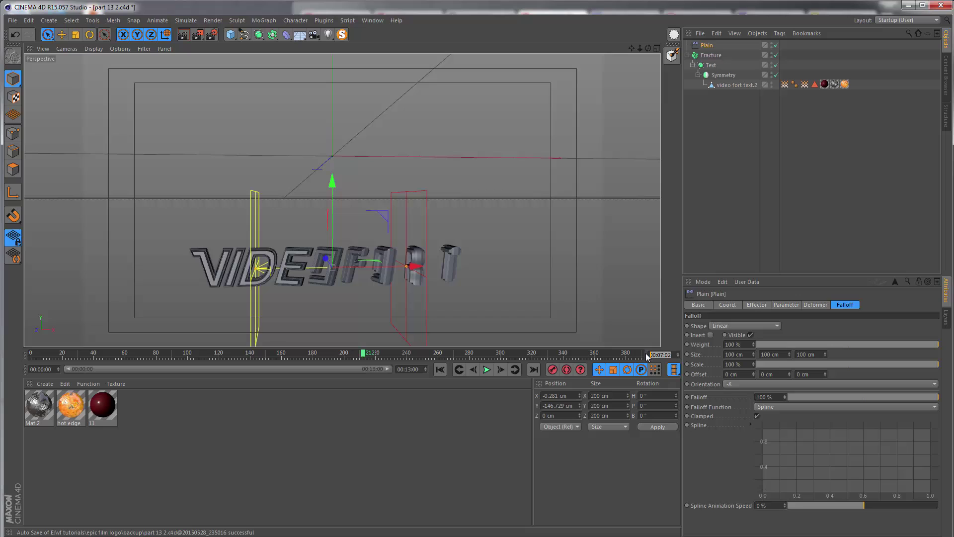
# Step: Change the project frame rate to 24 FPS in Project Settings (Ctrl+D)
pyautogui.hotkey('ctrl', 'd')
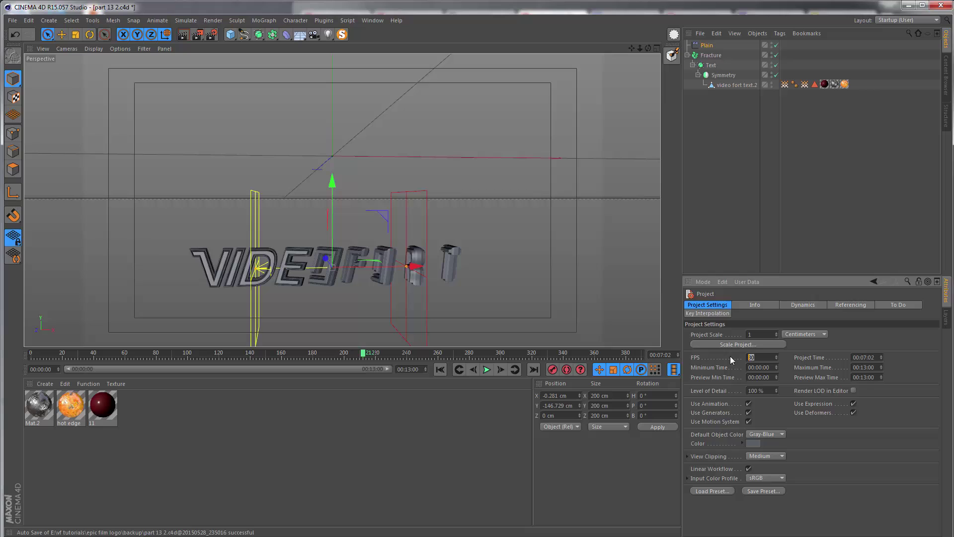
pyautogui.write('24')
pyautogui.press('Return')
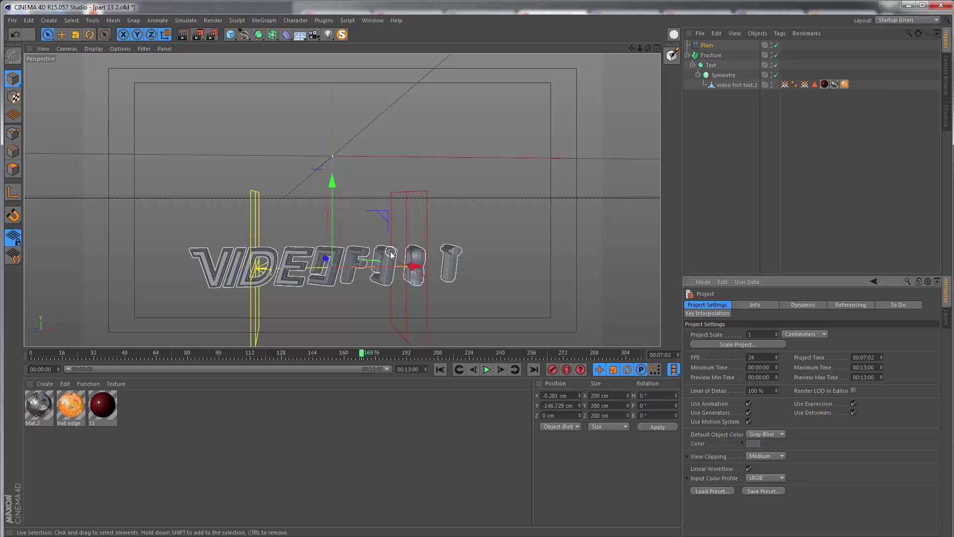
pyautogui.keyDown('alt'); pyautogui.moveTo(391, 255); pyautogui.dragTo(358, 241); pyautogui.keyUp('alt')
# Step: Move the Plain effector's existing position keyframe earlier to about frame 151, then go to the animation end
pyautogui.click(705, 46)
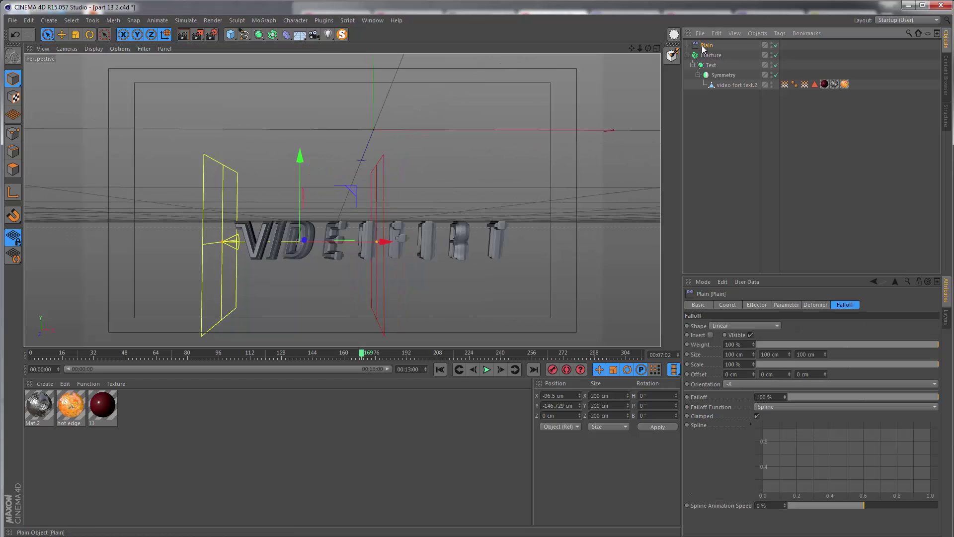
pyautogui.click(728, 305)
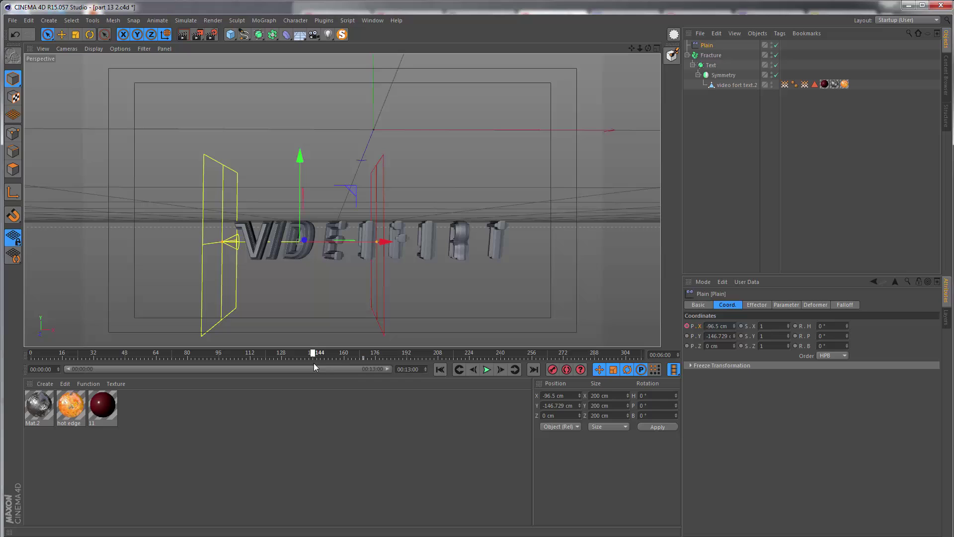
pyautogui.click(363, 358)
pyautogui.moveTo(363, 358); pyautogui.dragTo(326, 358)
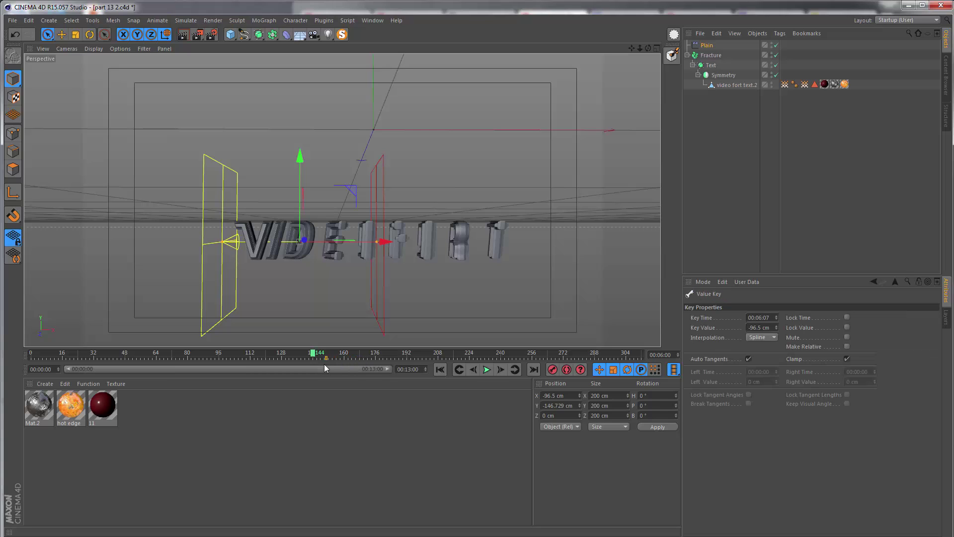
pyautogui.click(314, 365)
pyautogui.click(350, 355)
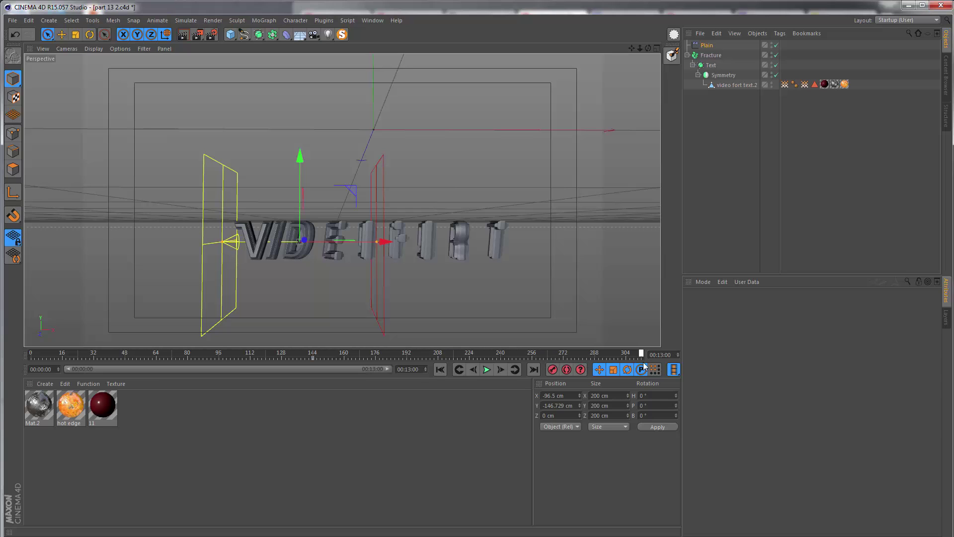
# Step: Slide the Plain effector along X past the end of the text and keyframe its X position
pyautogui.moveTo(383, 242); pyautogui.dragTo(517, 242)
pyautogui.keyDown('alt'); pyautogui.moveTo(517, 242); pyautogui.dragTo(360, 252, button='middle'); pyautogui.keyUp('alt')
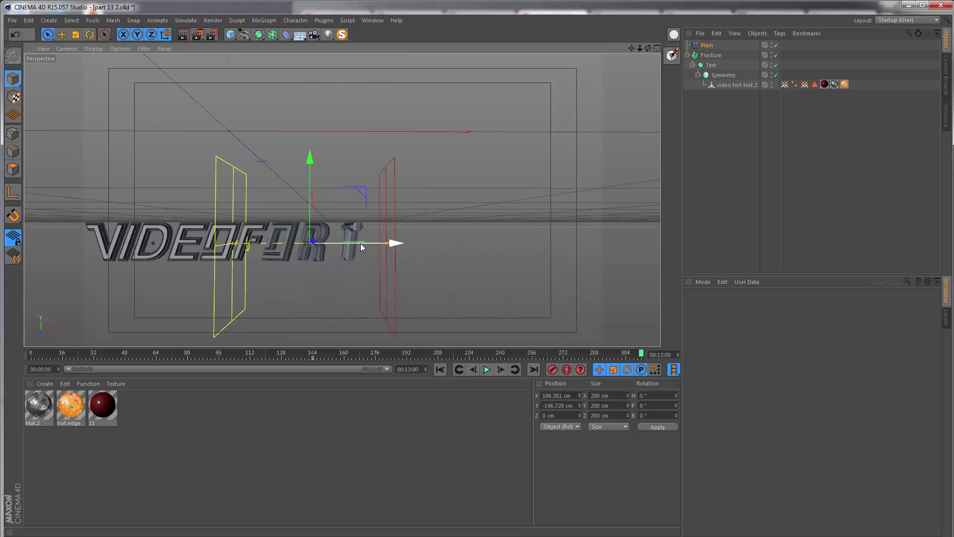
pyautogui.moveTo(359, 243); pyautogui.dragTo(506, 244)
pyautogui.click(708, 48)
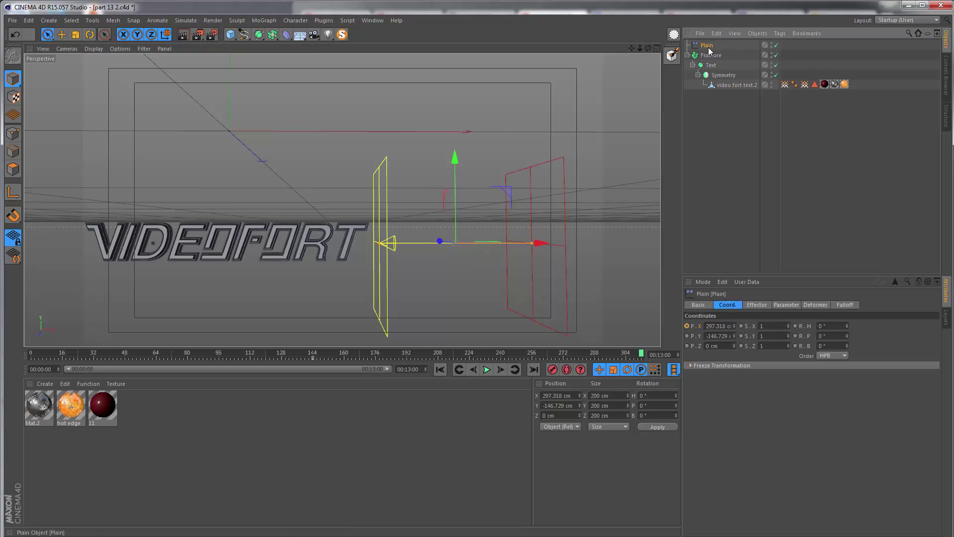
pyautogui.click(687, 327)
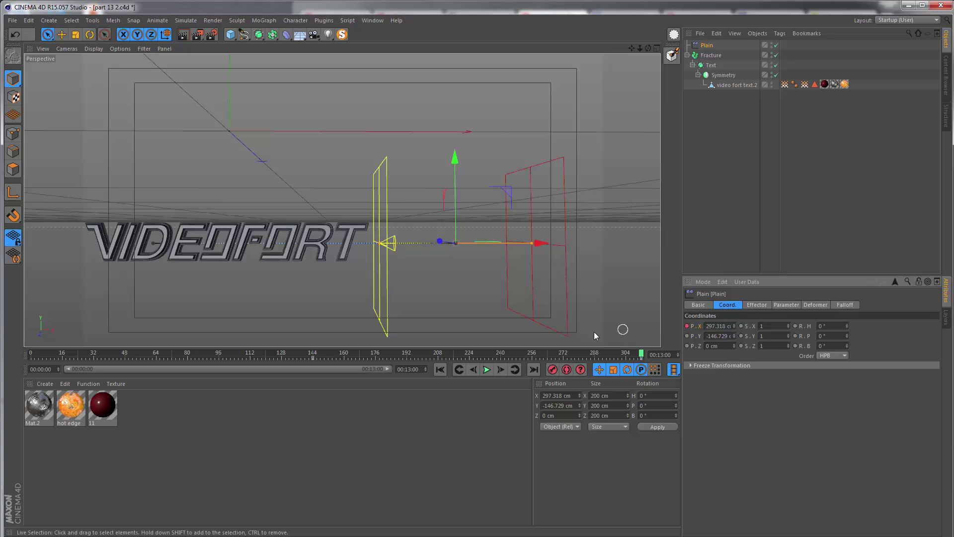
# Step: Start the visible timeline range at frame 112 and play the animation
pyautogui.moveTo(316, 355); pyautogui.dragTo(308, 354)
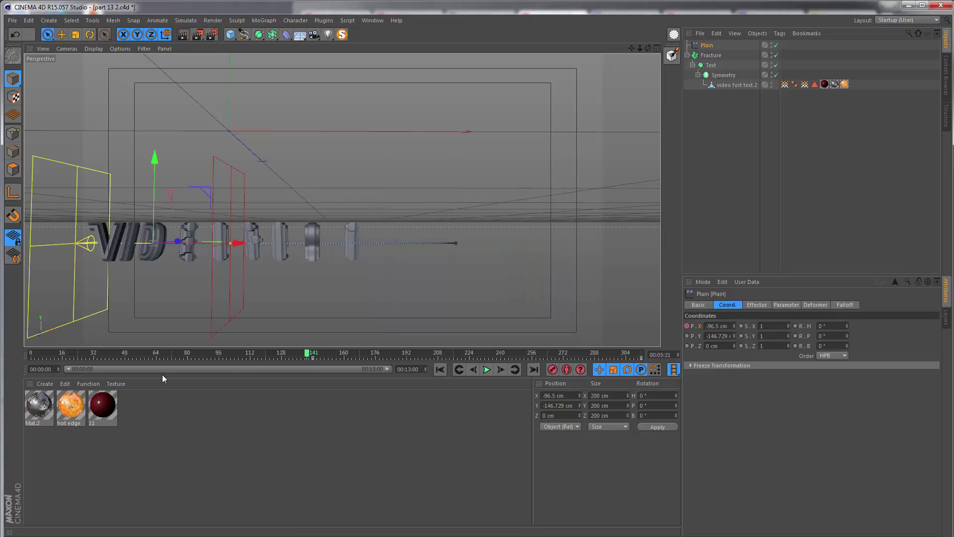
pyautogui.moveTo(72, 369); pyautogui.dragTo(177, 378)
pyautogui.click(487, 369)
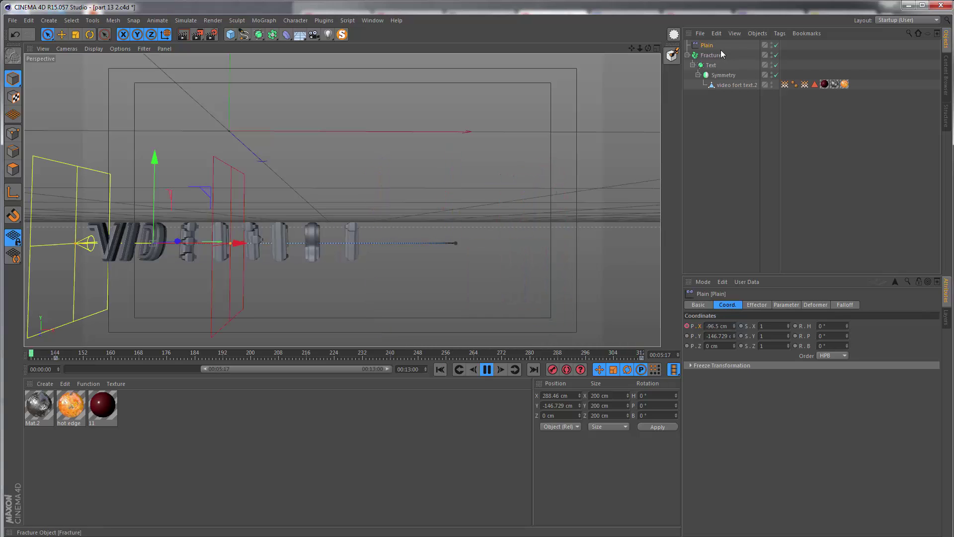
# Step: Enable Position on the Plain effector with P.Y 0 cm and P.Z -200 cm, then orbit to check
pyautogui.click(760, 304)
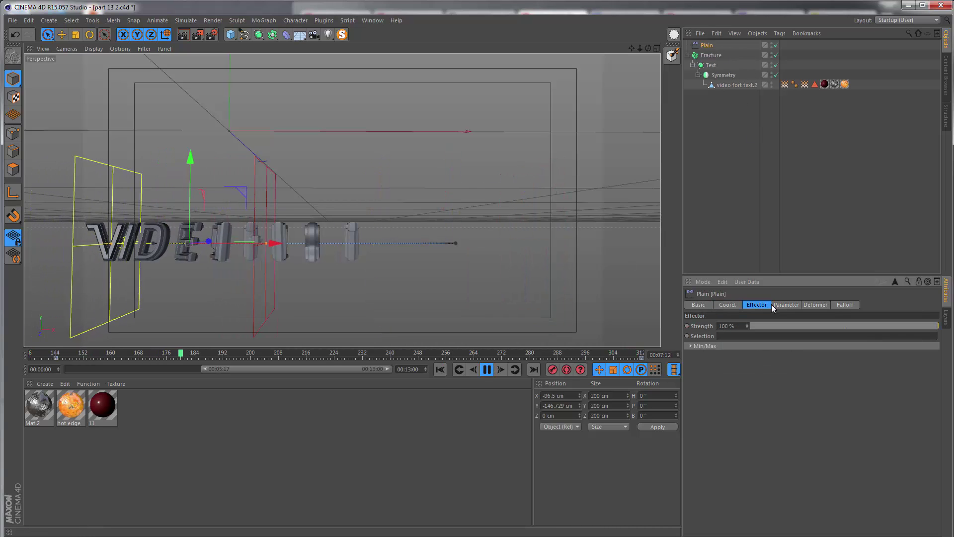
pyautogui.click(776, 305)
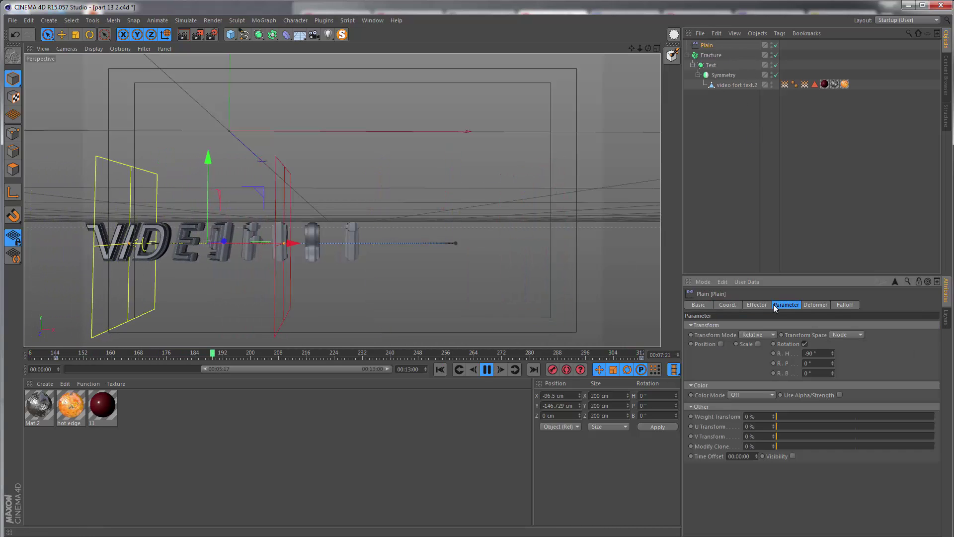
pyautogui.click(721, 344)
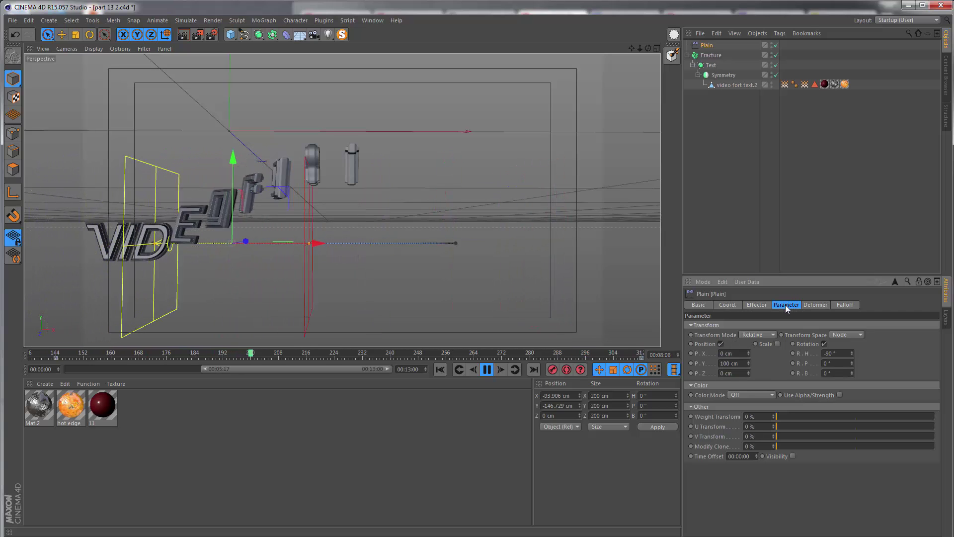
pyautogui.doubleClick(735, 363)
pyautogui.write('0')
pyautogui.press('Return')
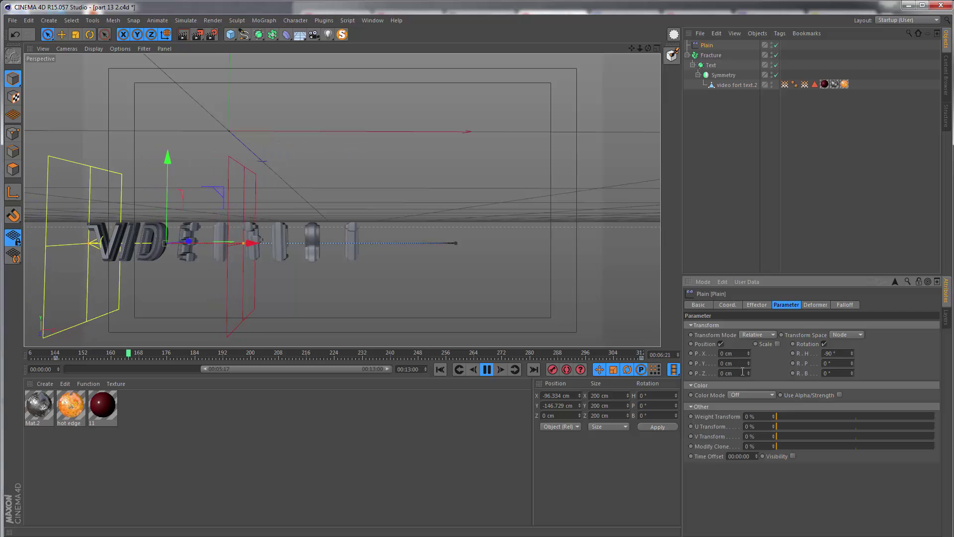
pyautogui.doubleClick(725, 373)
pyautogui.write('-20')
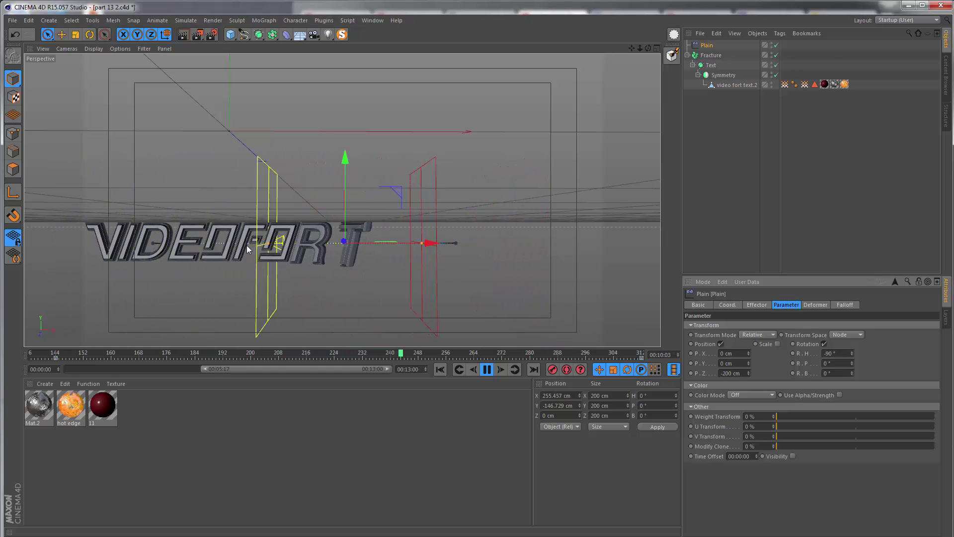
pyautogui.keyDown('alt'); pyautogui.moveTo(220, 267); pyautogui.dragTo(198, 268); pyautogui.keyUp('alt')
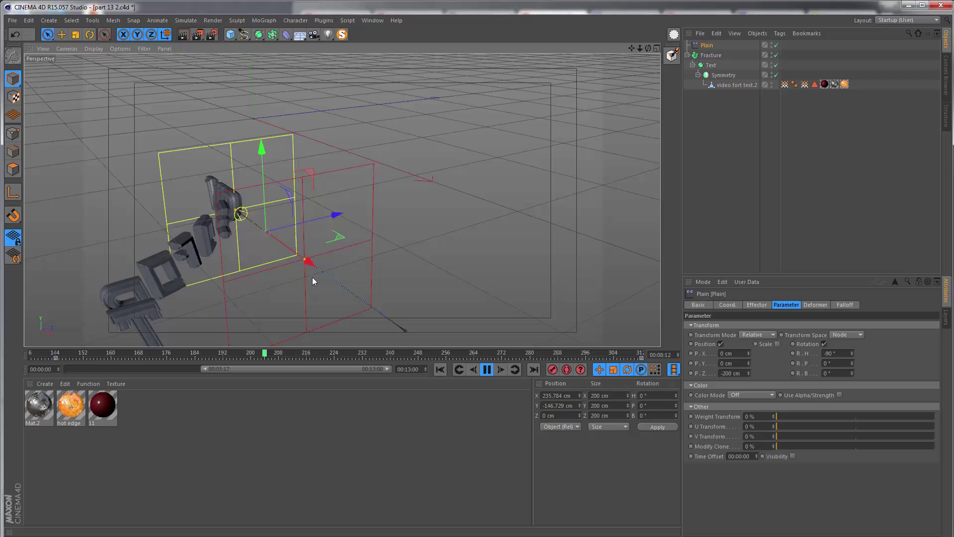
pyautogui.keyDown('alt'); pyautogui.moveTo(342, 267); pyautogui.dragTo(291, 227); pyautogui.keyUp('alt')
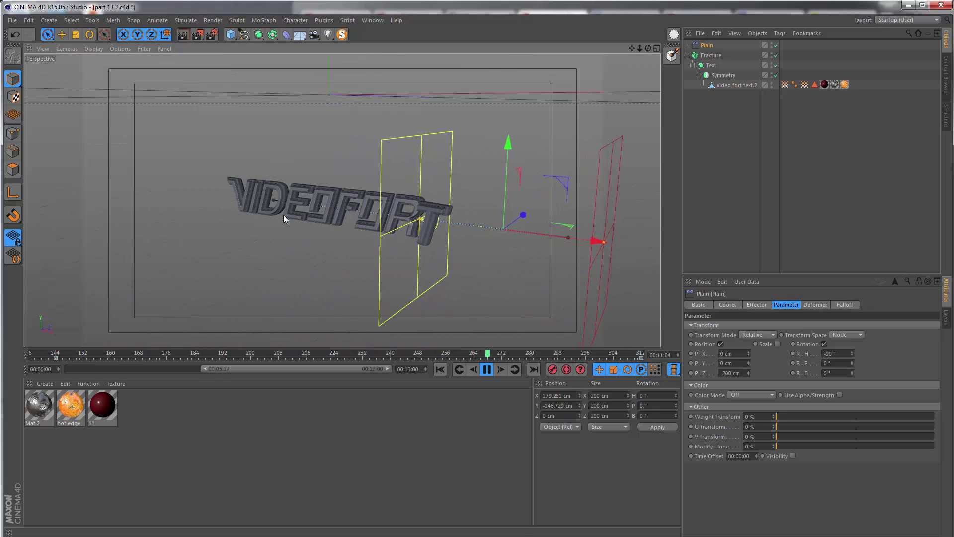
pyautogui.hotkey('alt', 'Tab')
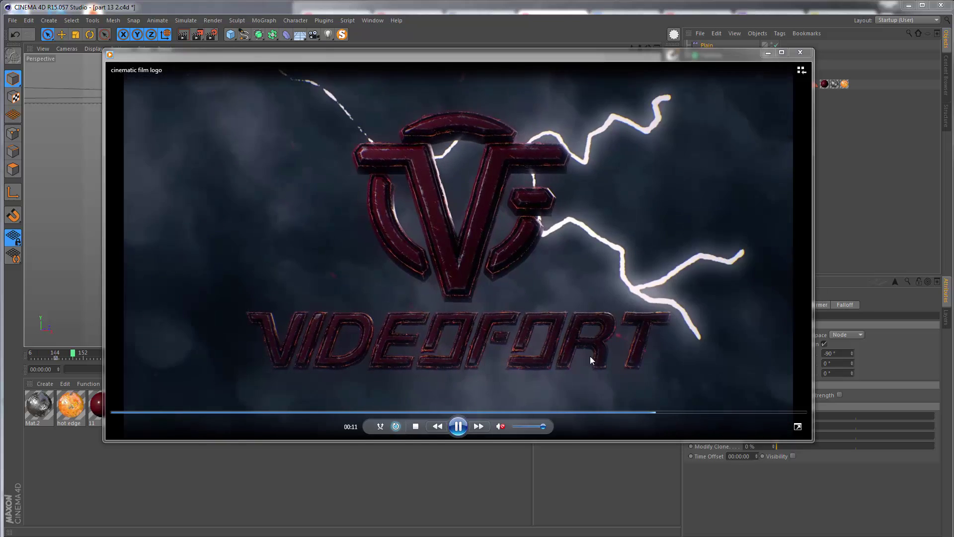
pyautogui.hotkey('alt', 'Tab')
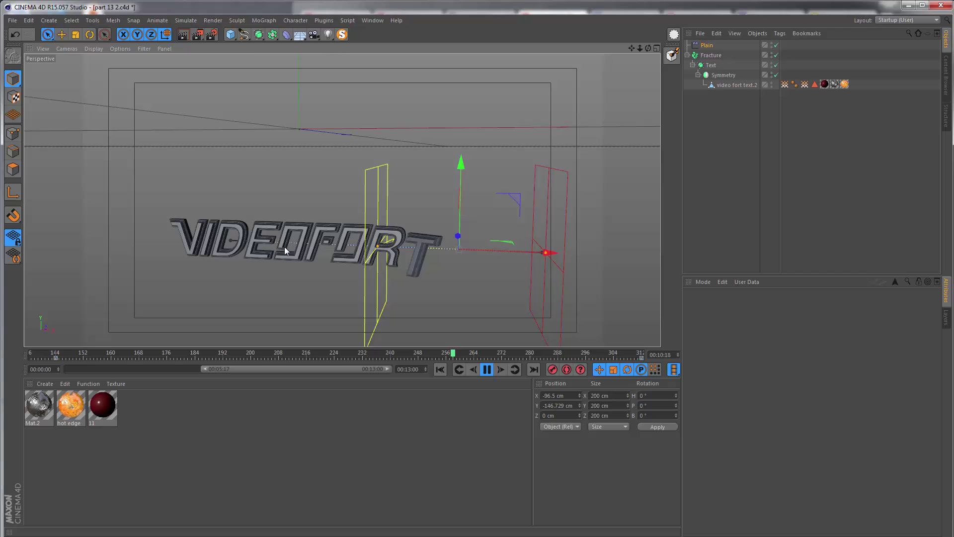
# Step: Open the Timeline and display the Plain's Position . X curve across the full animation range
pyautogui.click(374, 20)
pyautogui.click(387, 103)
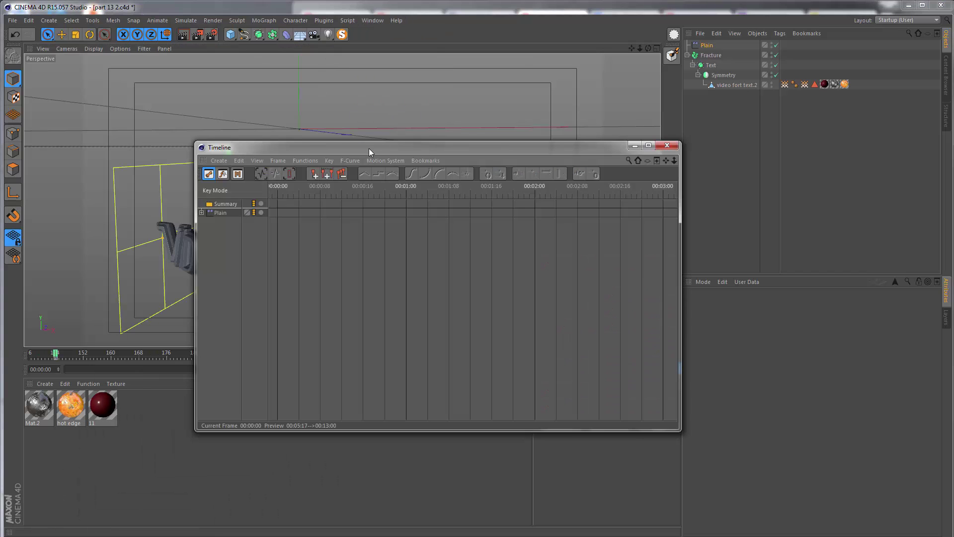
pyautogui.moveTo(328, 145); pyautogui.dragTo(502, 115)
pyautogui.click(377, 183)
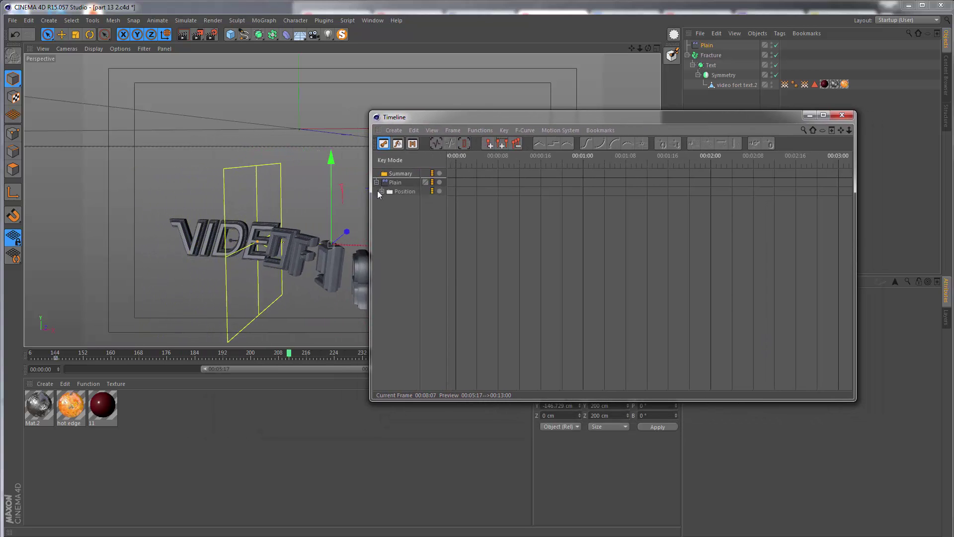
pyautogui.click(381, 192)
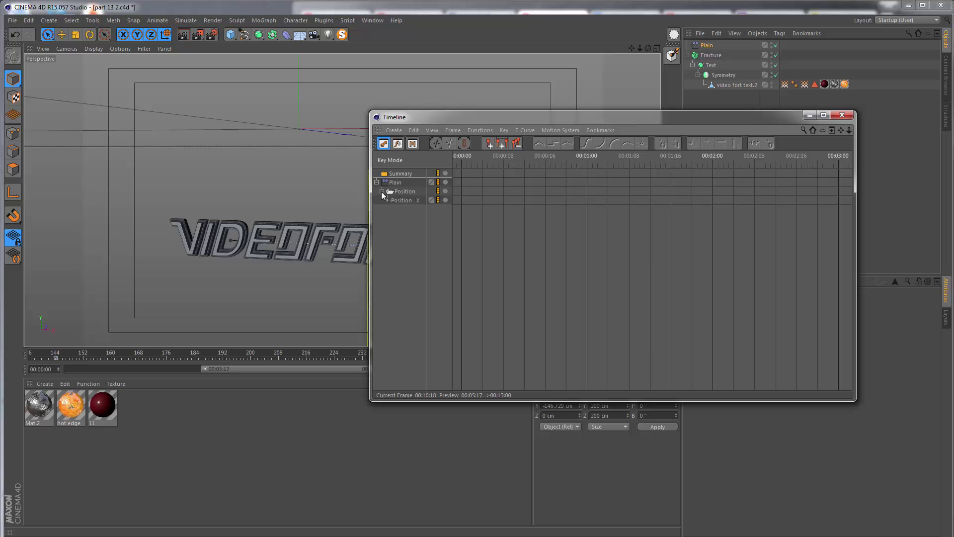
pyautogui.click(387, 200)
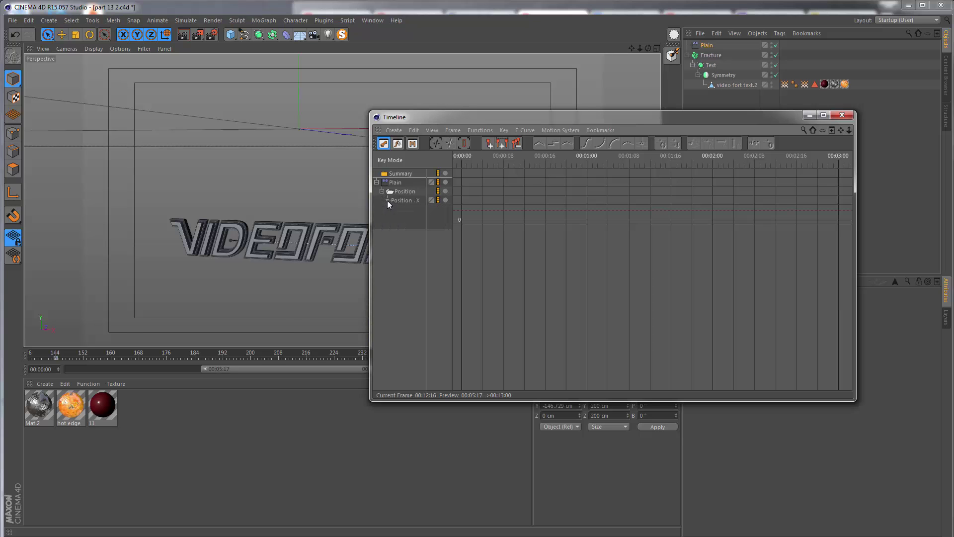
pyautogui.moveTo(839, 131)
pyautogui.mouseDown()
pyautogui.moveTo(854, 134)
pyautogui.moveTo(840, 132)
pyautogui.mouseUp()
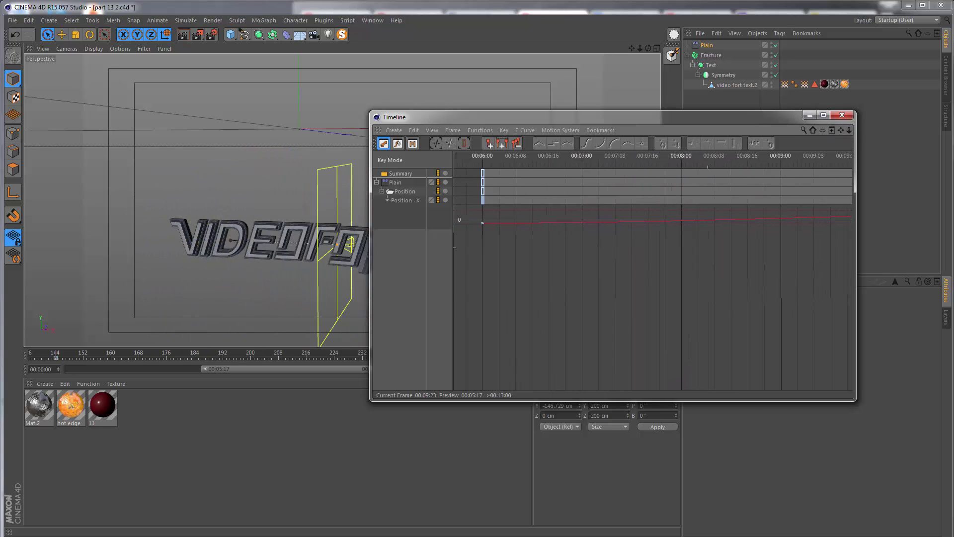
pyautogui.moveTo(518, 247); pyautogui.dragTo(726, 264, button='middle')
pyautogui.moveTo(726, 263); pyautogui.dragTo(482, 334)
pyautogui.moveTo(536, 118); pyautogui.dragTo(619, 136)
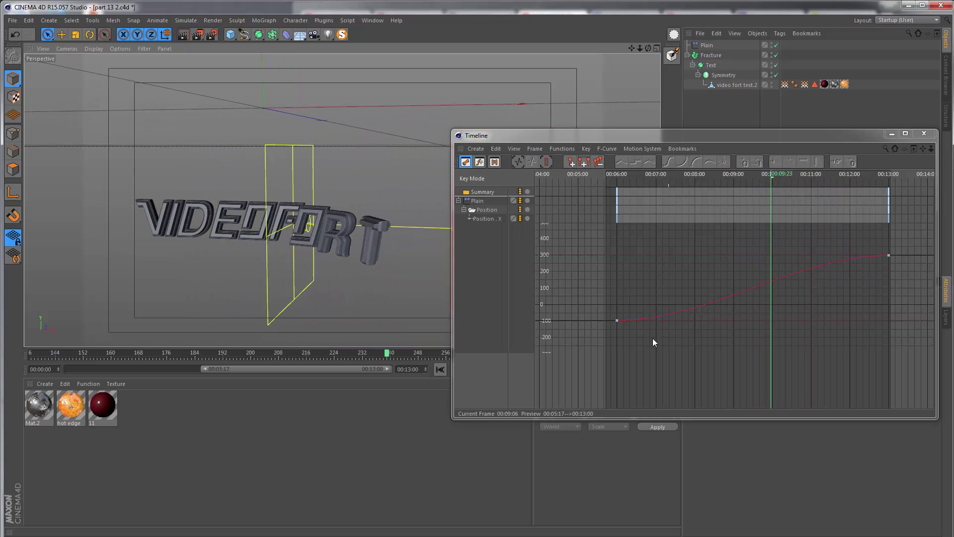
# Step: Select the first and last Position . X keys and lengthen the last key's tangent for easing
pyautogui.moveTo(653, 339); pyautogui.dragTo(605, 312)
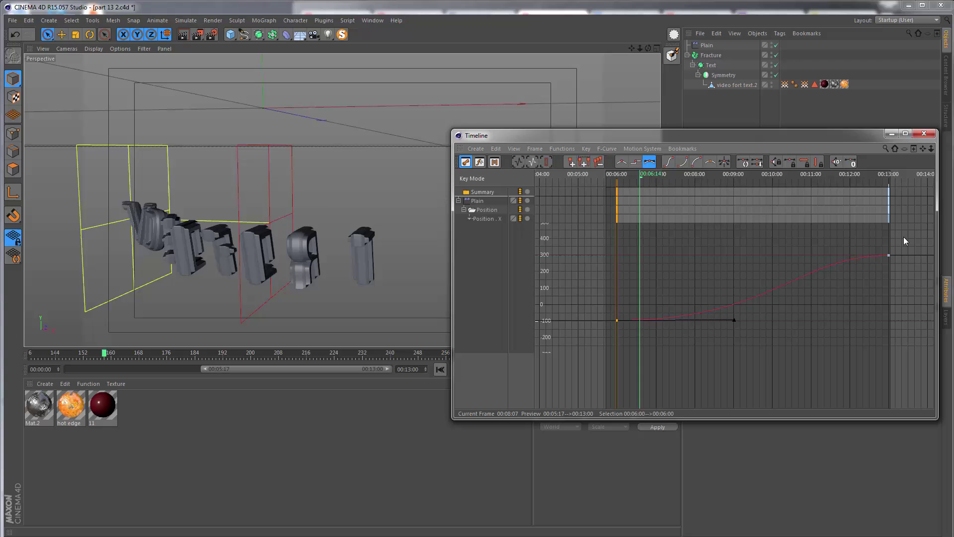
pyautogui.moveTo(910, 230); pyautogui.dragTo(840, 288)
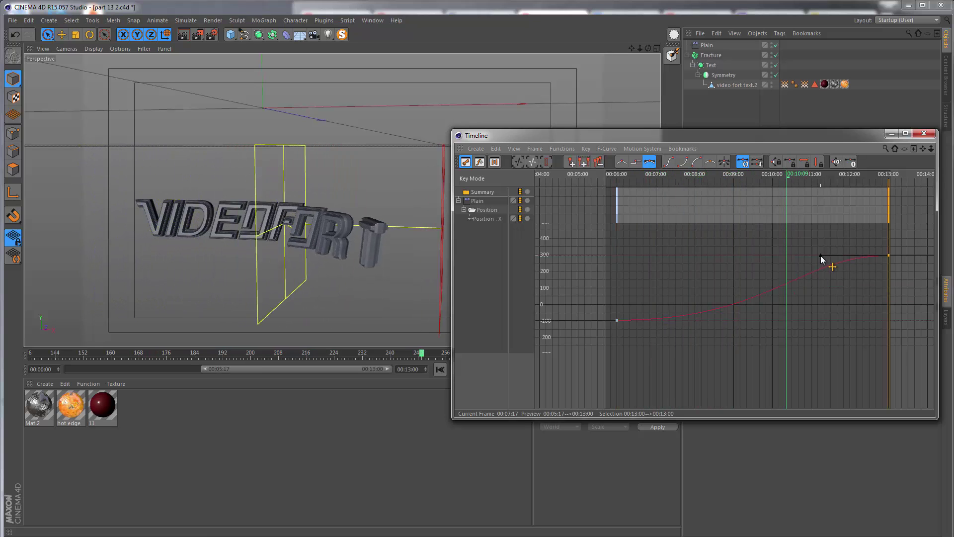
pyautogui.moveTo(821, 256); pyautogui.dragTo(753, 262)
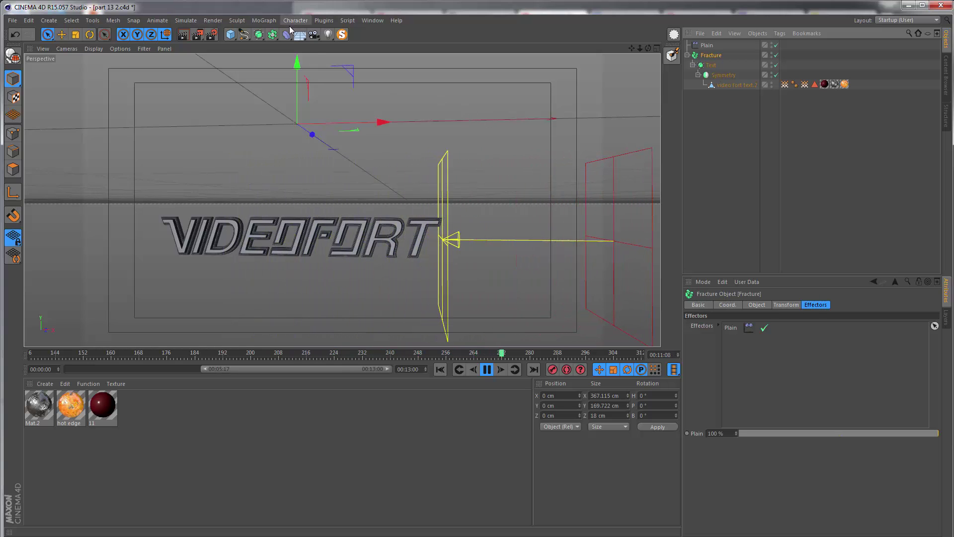
# Step: Add a Delay effector from the MoGraph menu and set its Strength to 80%
pyautogui.click(265, 20)
pyautogui.moveTo(276, 34)
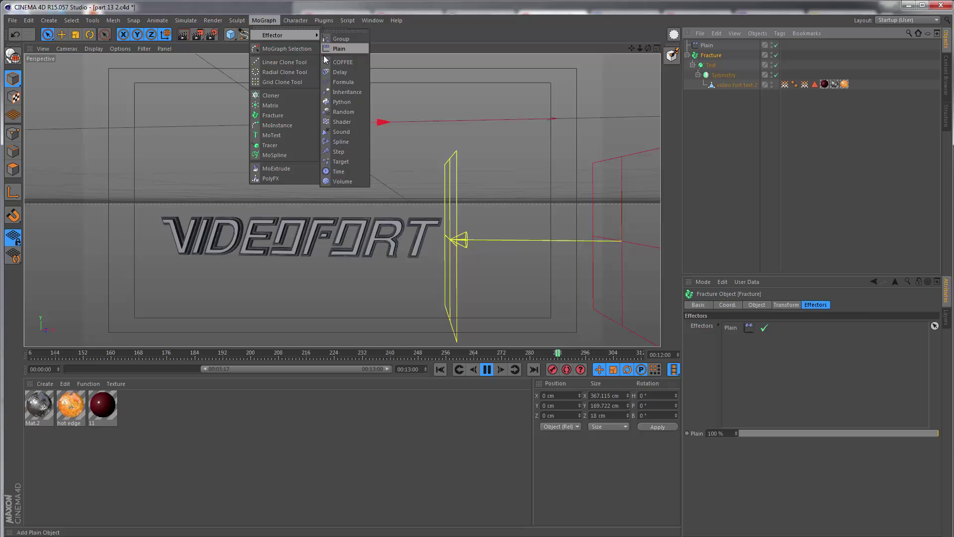
pyautogui.click(335, 71)
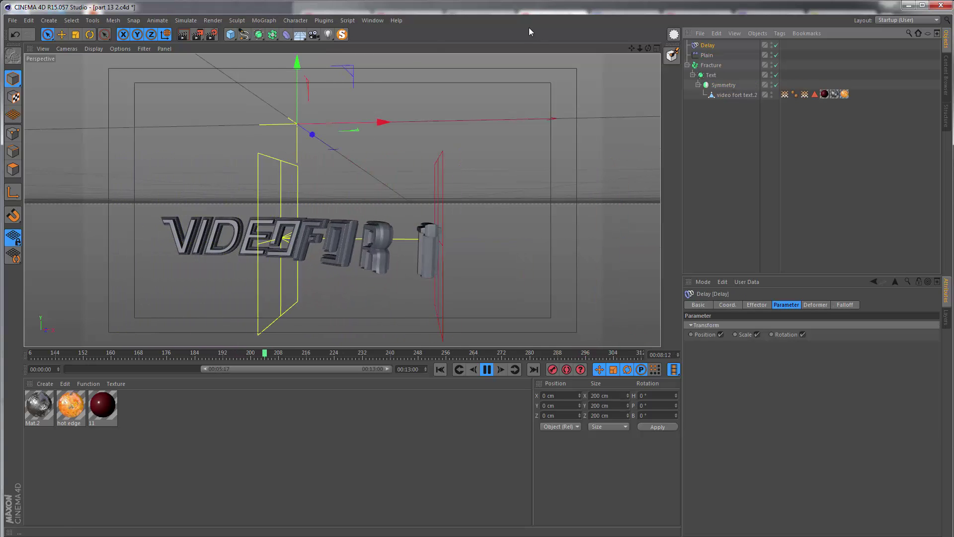
pyautogui.click(747, 303)
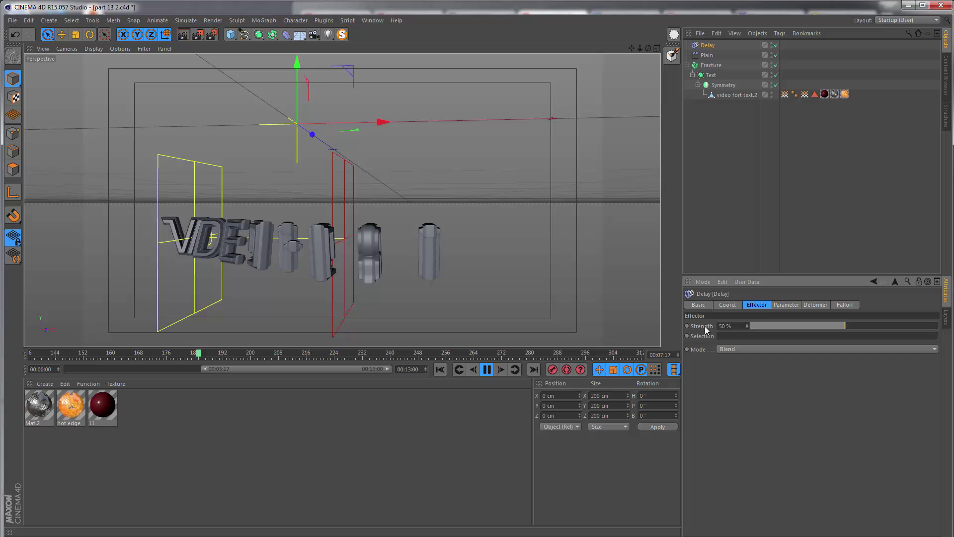
pyautogui.click(726, 326)
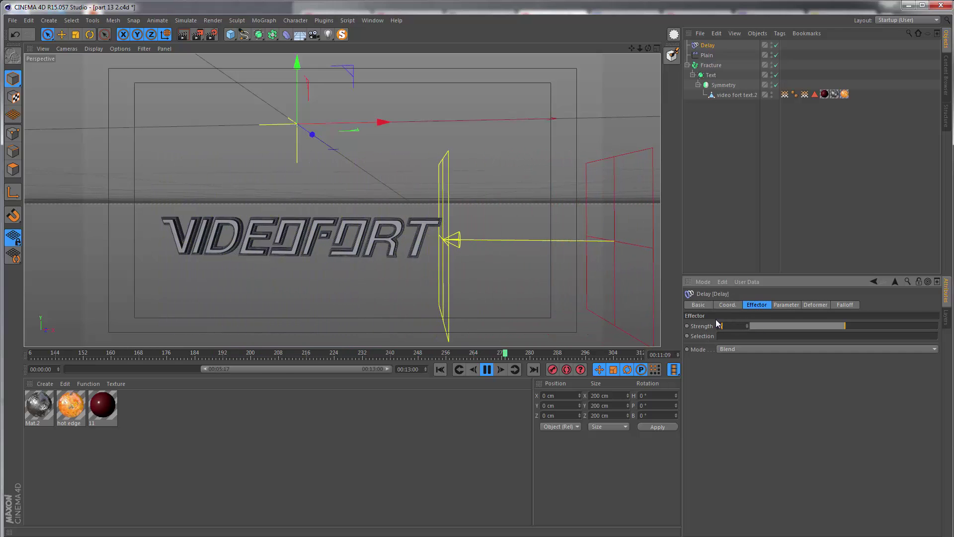
pyautogui.write('80')
pyautogui.press('Return')
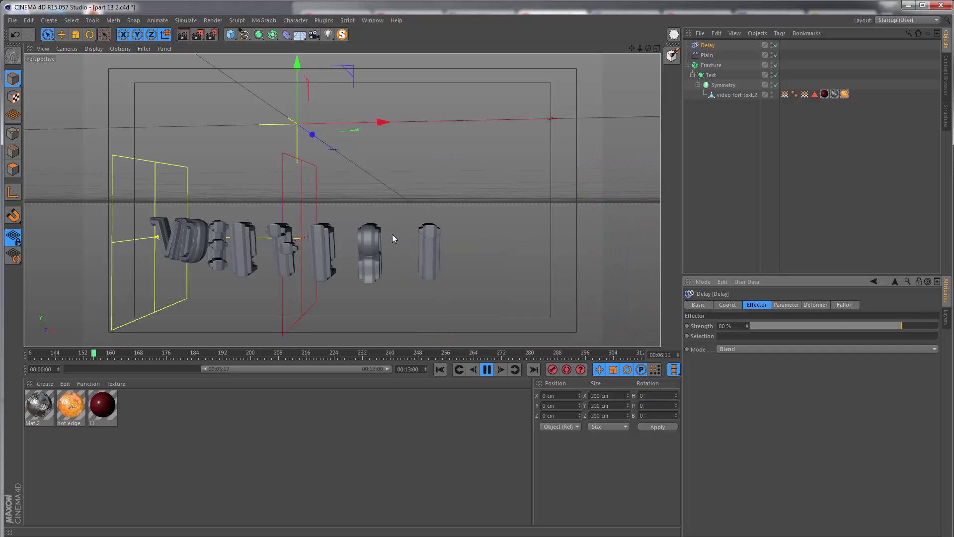
# Step: Add the Delay effector to the Fracture object's Effectors list
pyautogui.click(704, 66)
pyautogui.click(816, 305)
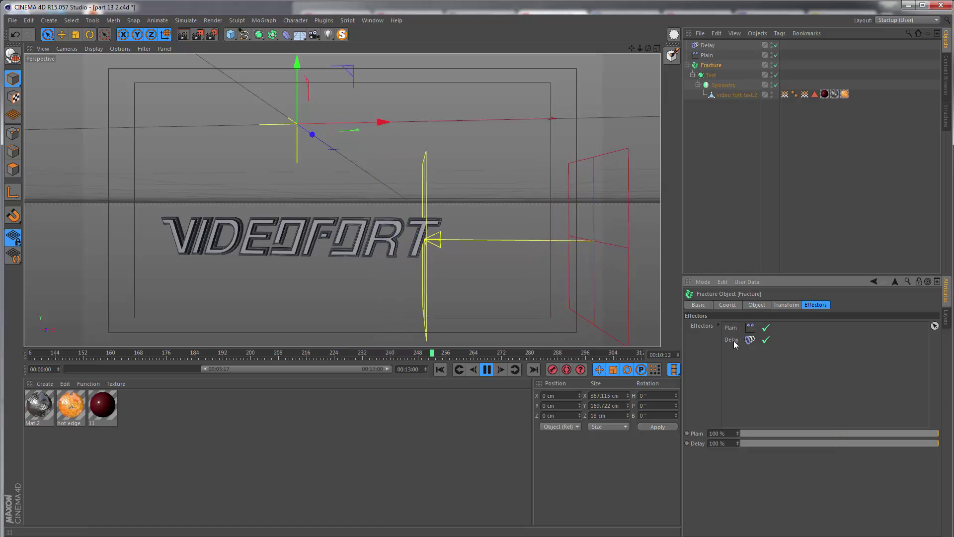
pyautogui.moveTo(734, 341); pyautogui.dragTo(736, 342)
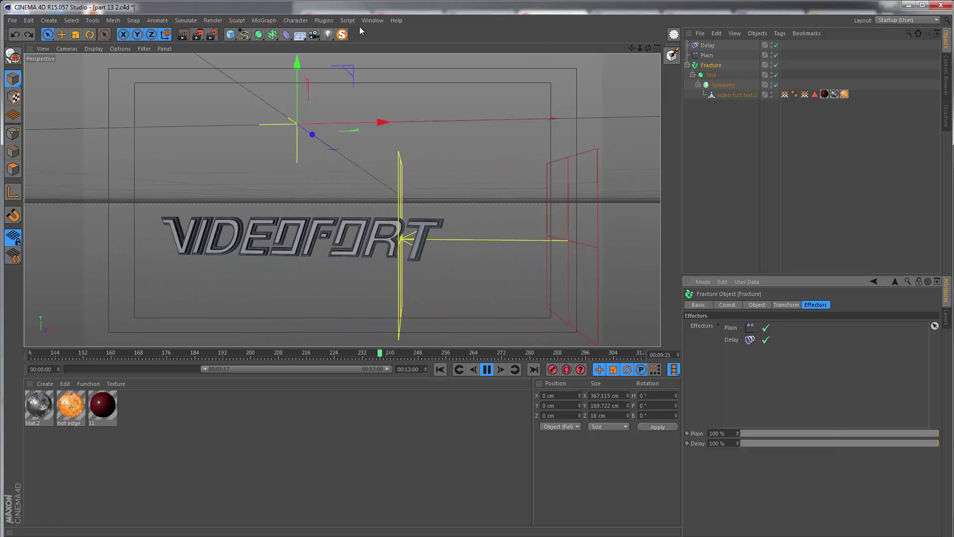
# Step: Turn off MagicSolo to reveal the Logo, Lighting and Camera objects
pyautogui.click(343, 33)
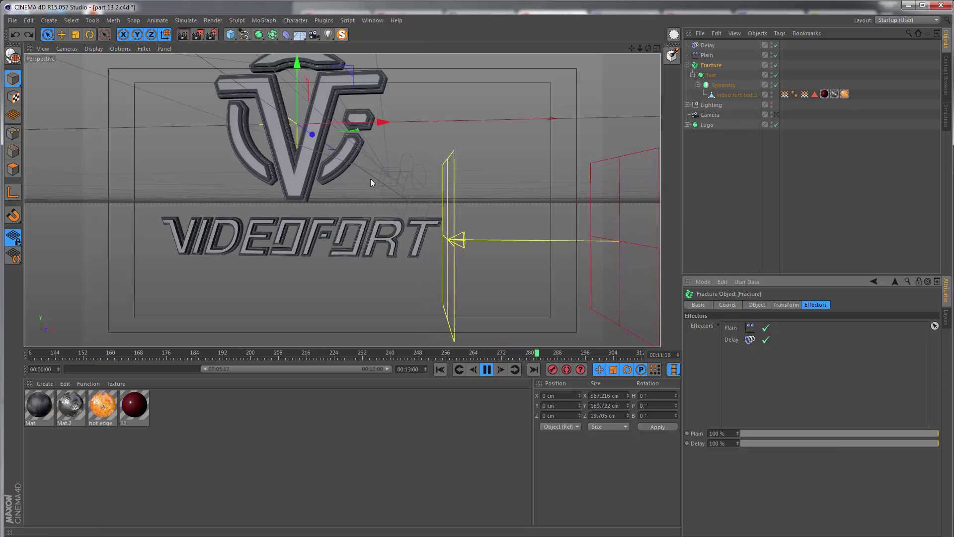